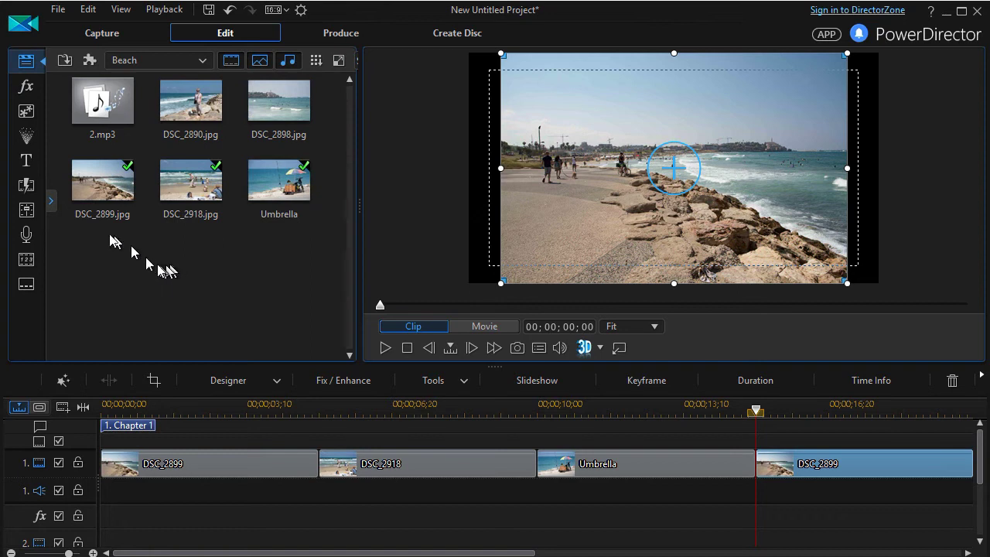
Show the Custom transitions library and begin a new alpha transition from an image file
{"action": "left_click", "coordinate": [34, 190]}
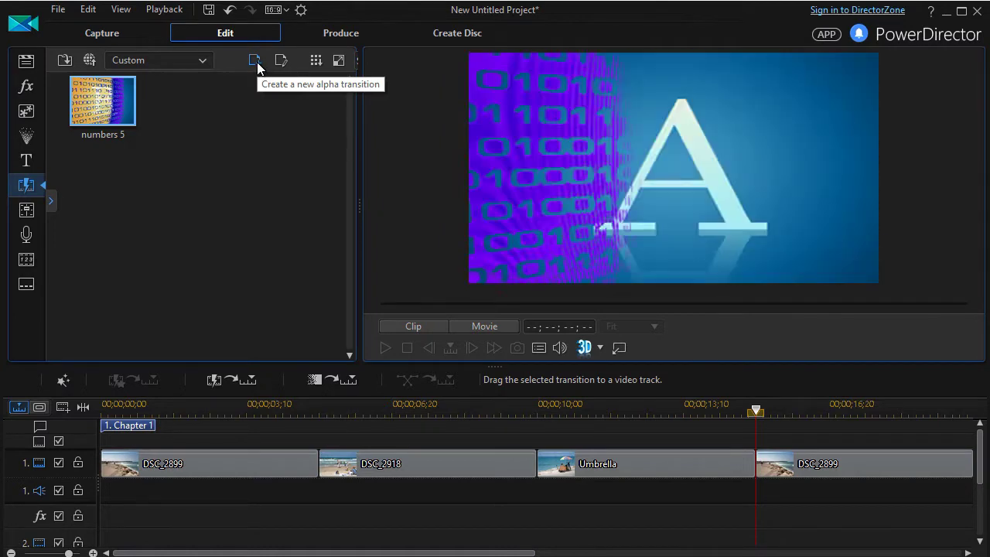
{"action": "left_click", "coordinate": [257, 62]}
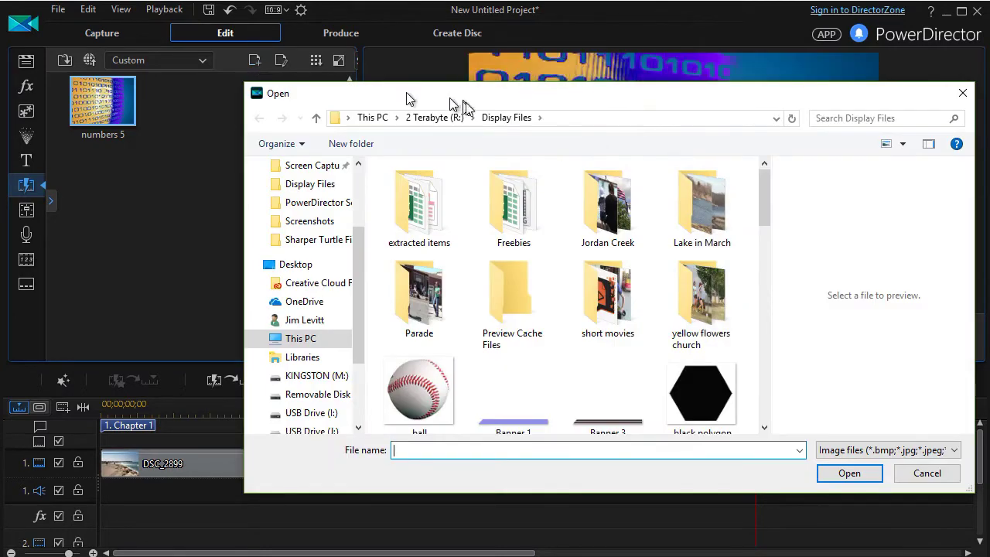
Load the dill-pickle image as the shape of a new alpha transition
{"action": "left_click_drag", "start_coordinate": [564, 100], "coordinate": [517, 83]}
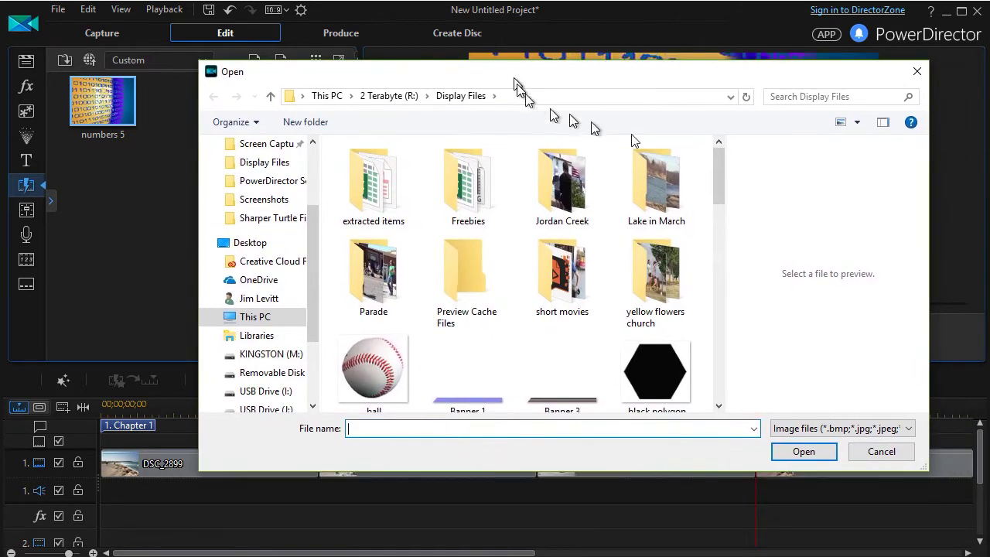
{"action": "left_click_drag", "start_coordinate": [719, 160], "coordinate": [712, 231]}
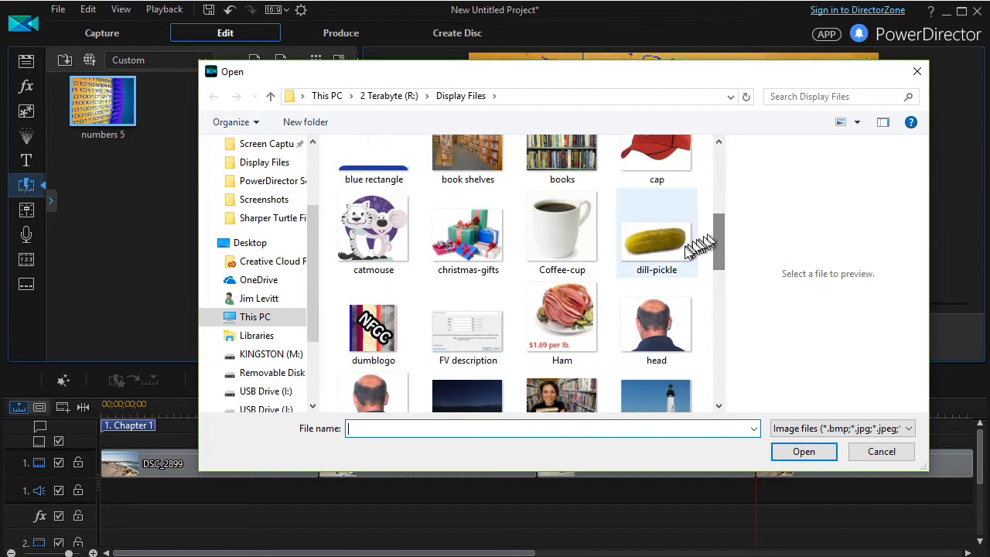
{"action": "left_click", "coordinate": [659, 250]}
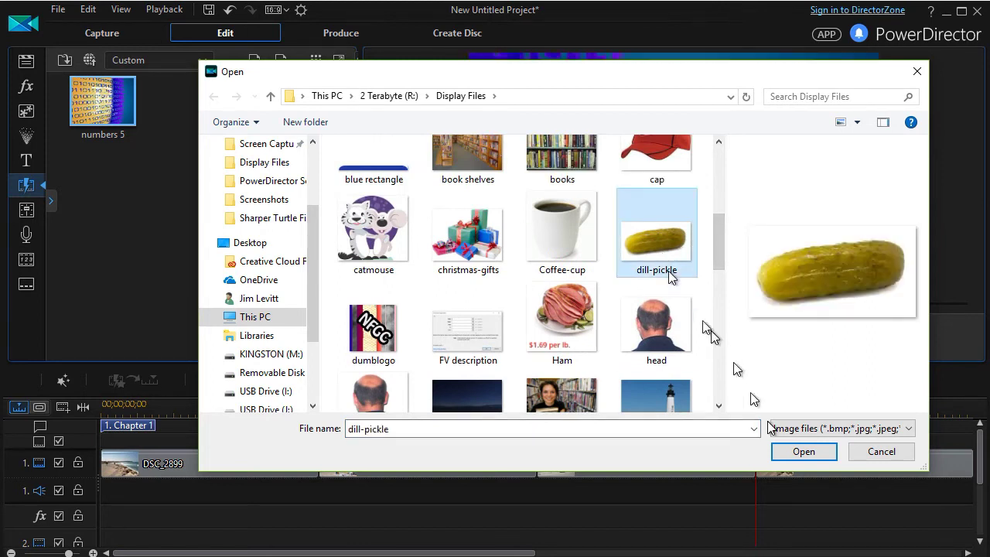
{"action": "left_click", "coordinate": [807, 453]}
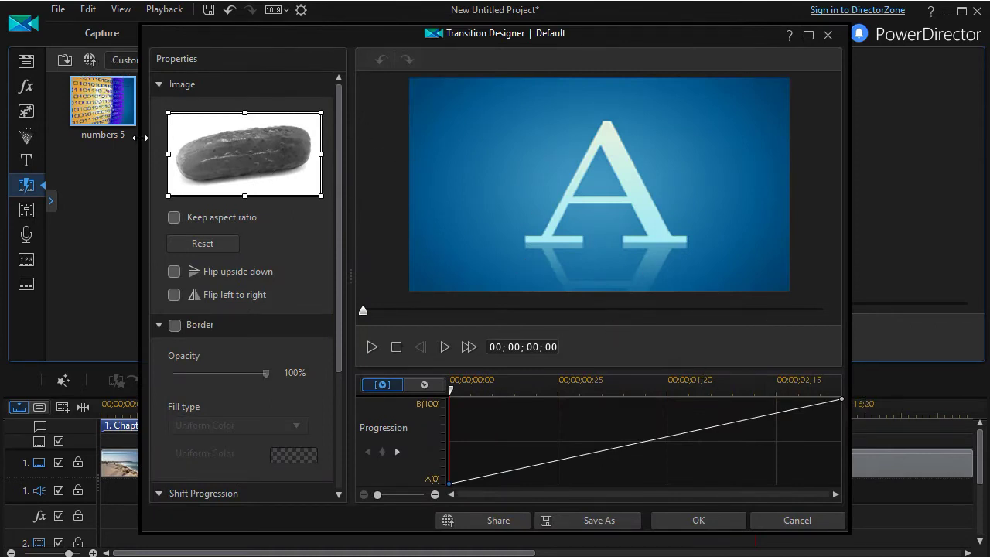
Widen the designer, turn on Keep aspect ratio, and save the template as 'pickle'
{"action": "left_click_drag", "start_coordinate": [140, 137], "coordinate": [33, 160]}
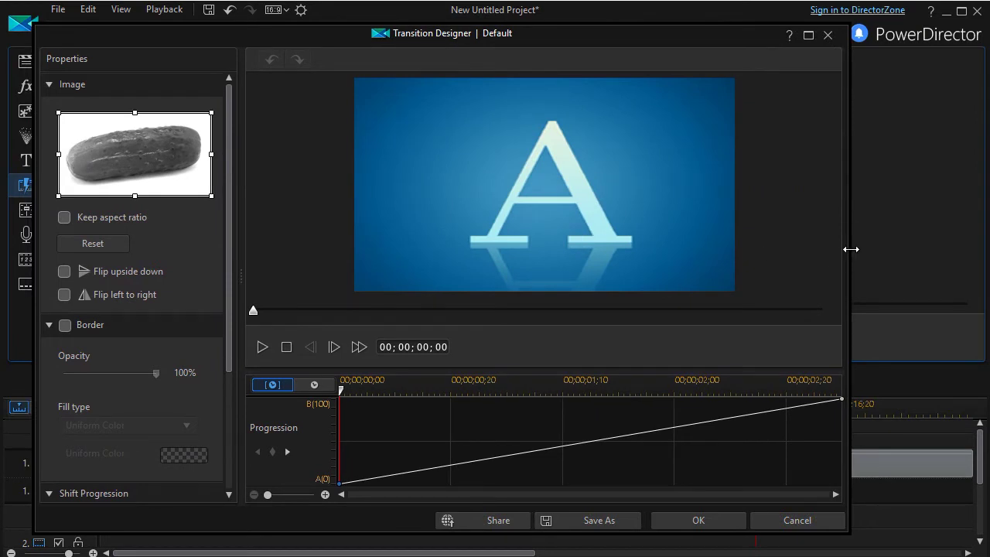
{"action": "left_click_drag", "start_coordinate": [850, 249], "coordinate": [966, 266]}
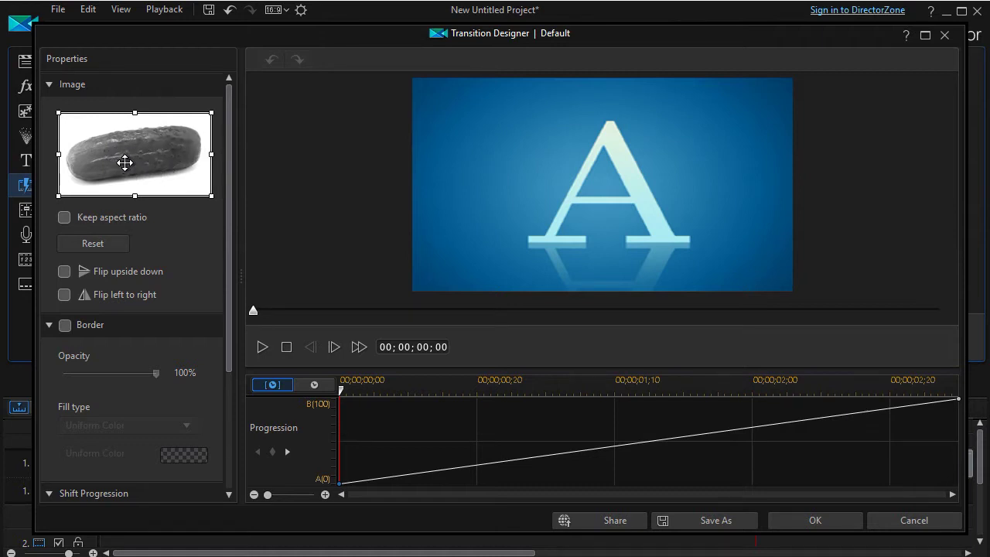
{"action": "left_click", "coordinate": [112, 220]}
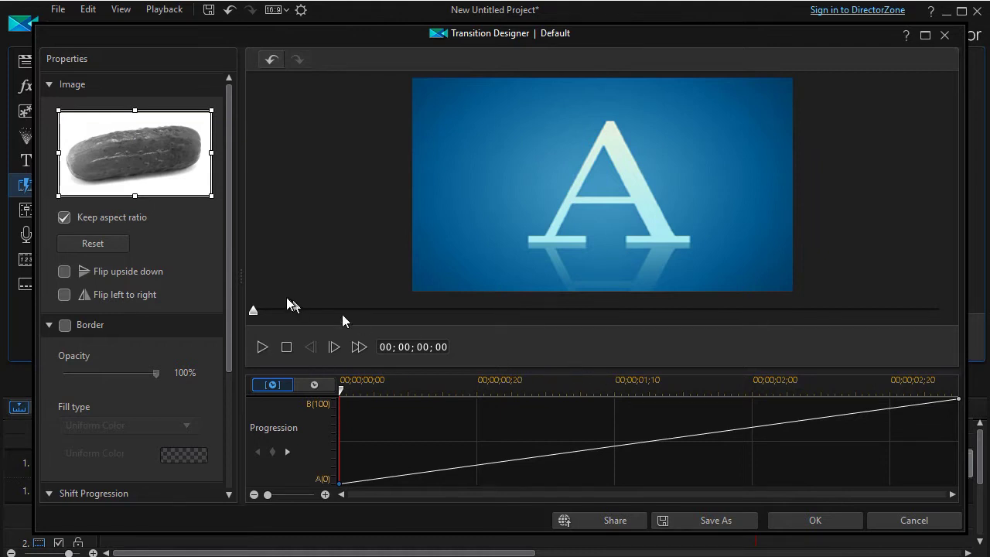
{"action": "left_click", "coordinate": [711, 521]}
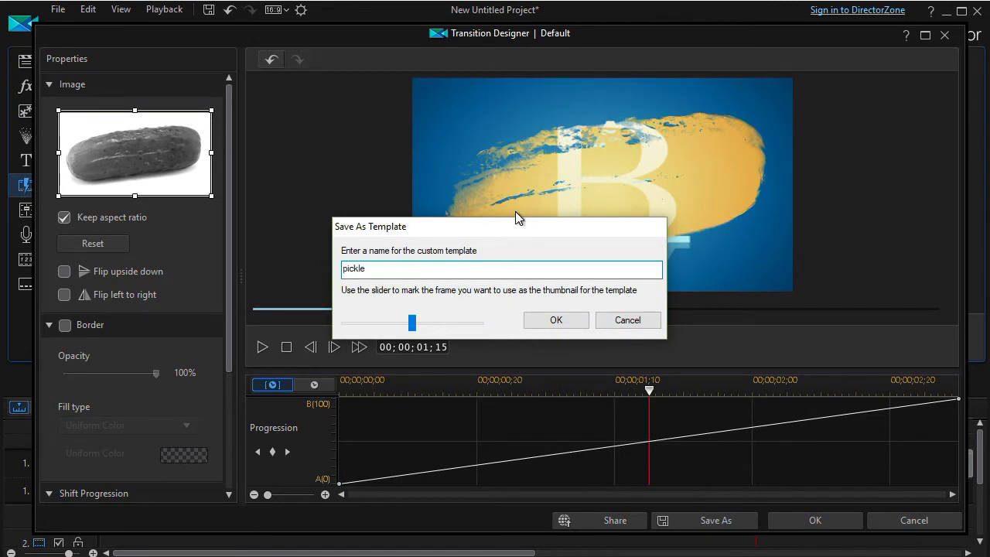
{"action": "key", "text": "Return"}
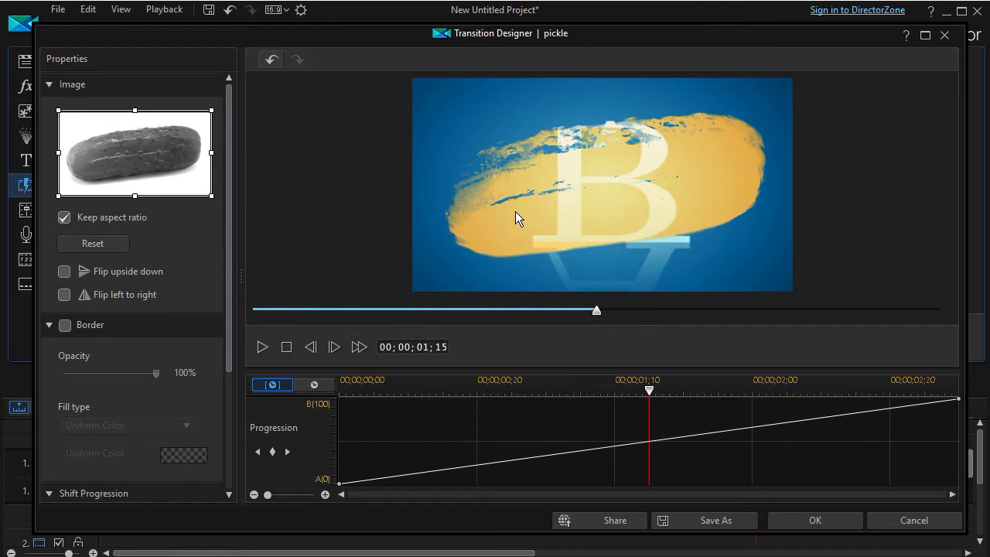
{"action": "left_click", "coordinate": [813, 524]}
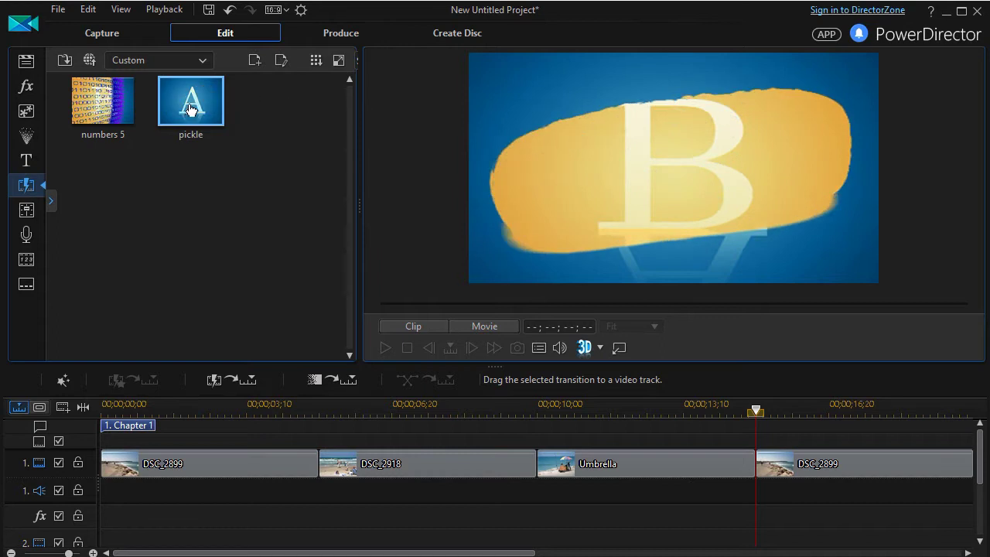
Put the pickle transition between DSC_2899 and DSC_2918, preview it, then reopen it for editing
{"action": "mouse_move", "coordinate": [191, 101]}
{"action": "left_mouse_down"}
{"action": "mouse_move", "coordinate": [274, 283]}
{"action": "mouse_move", "coordinate": [321, 471]}
{"action": "left_mouse_up"}
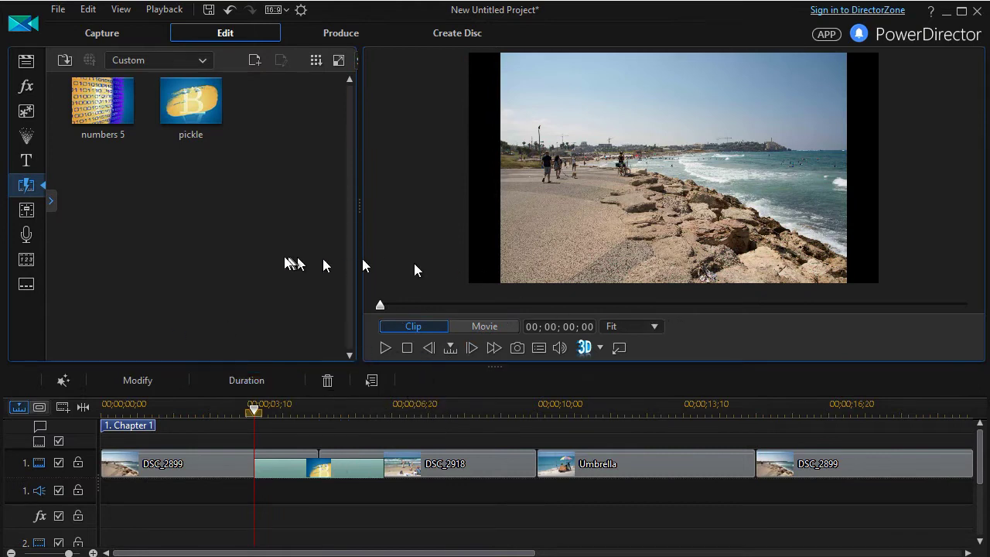
{"action": "left_click", "coordinate": [386, 347]}
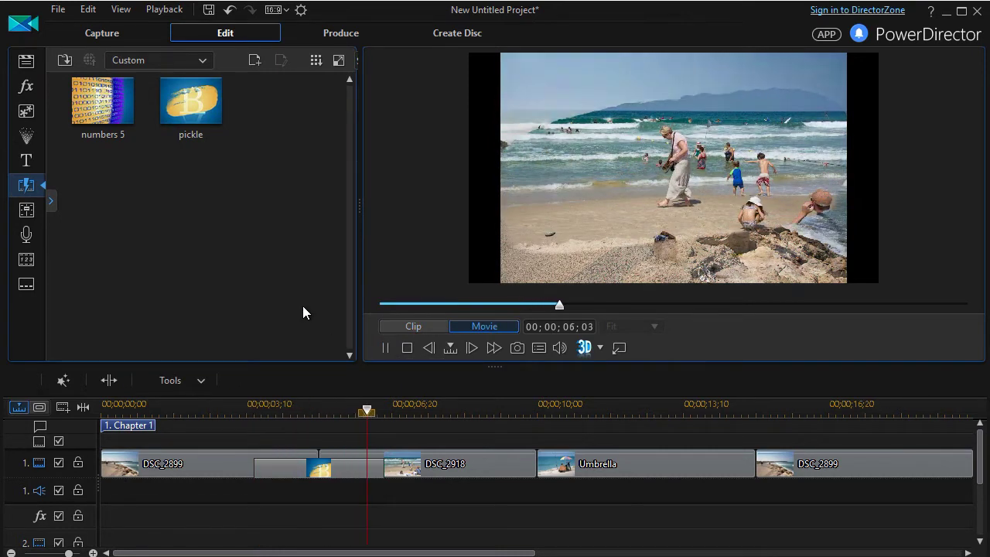
{"action": "left_click", "coordinate": [431, 408]}
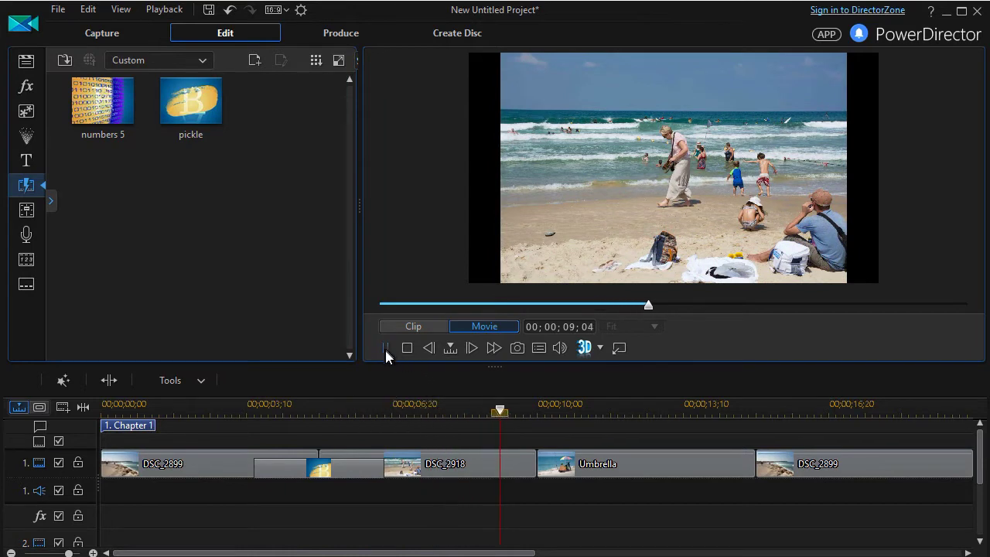
{"action": "left_click", "coordinate": [383, 349]}
{"action": "left_click_drag", "start_coordinate": [512, 417], "coordinate": [393, 453]}
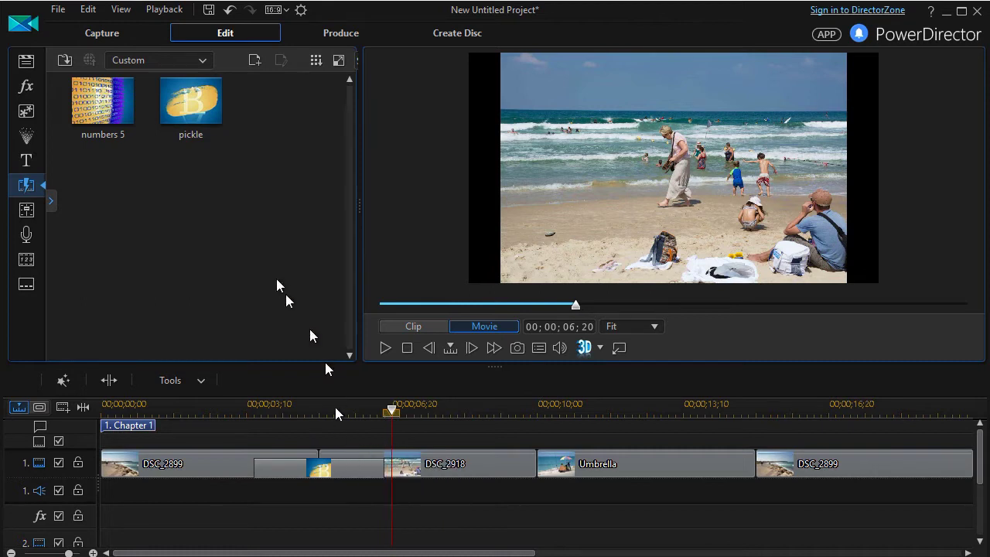
{"action": "left_click", "coordinate": [199, 106]}
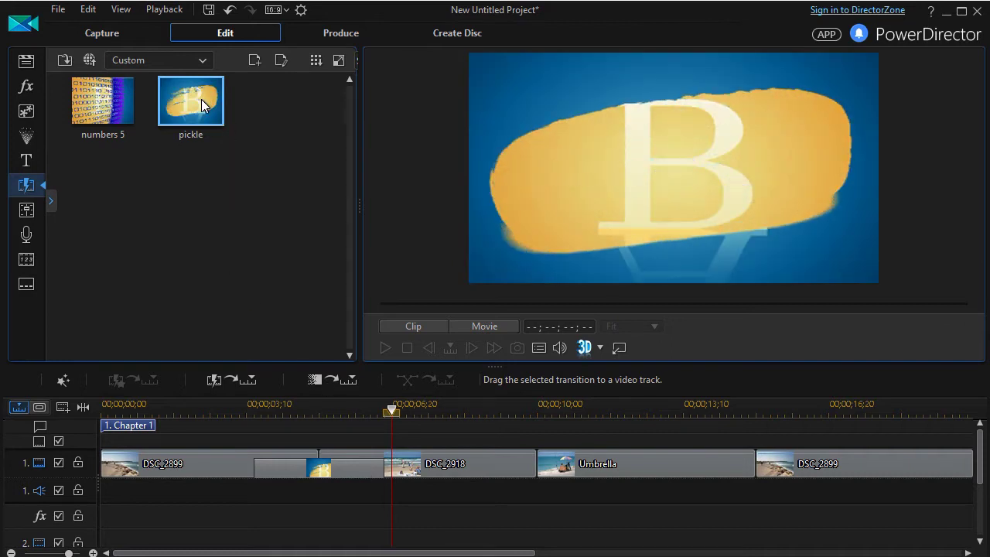
{"action": "double_click", "coordinate": [201, 99]}
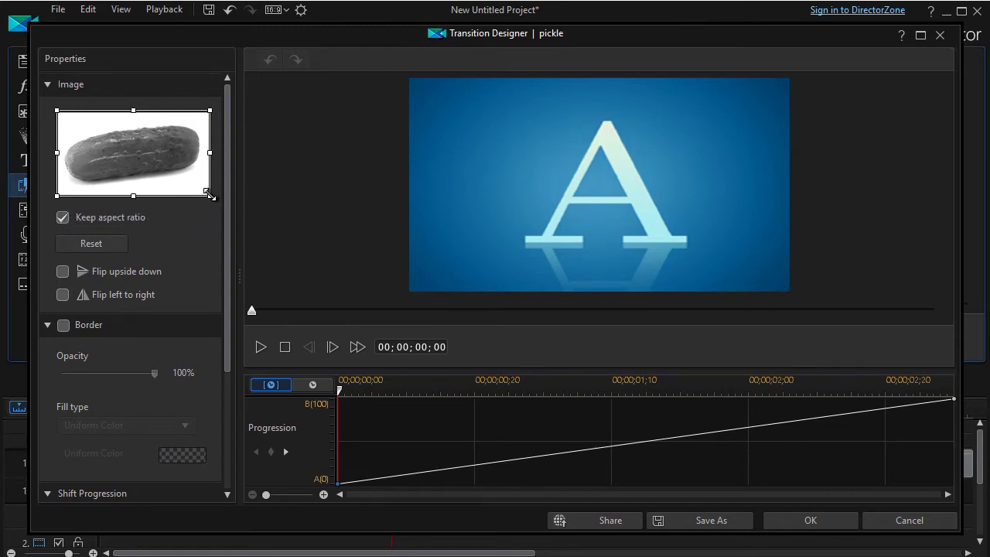
Crop the pickle mask to the pickle's right end and preview the larger textured wipe
{"action": "left_click_drag", "start_coordinate": [209, 193], "coordinate": [196, 128]}
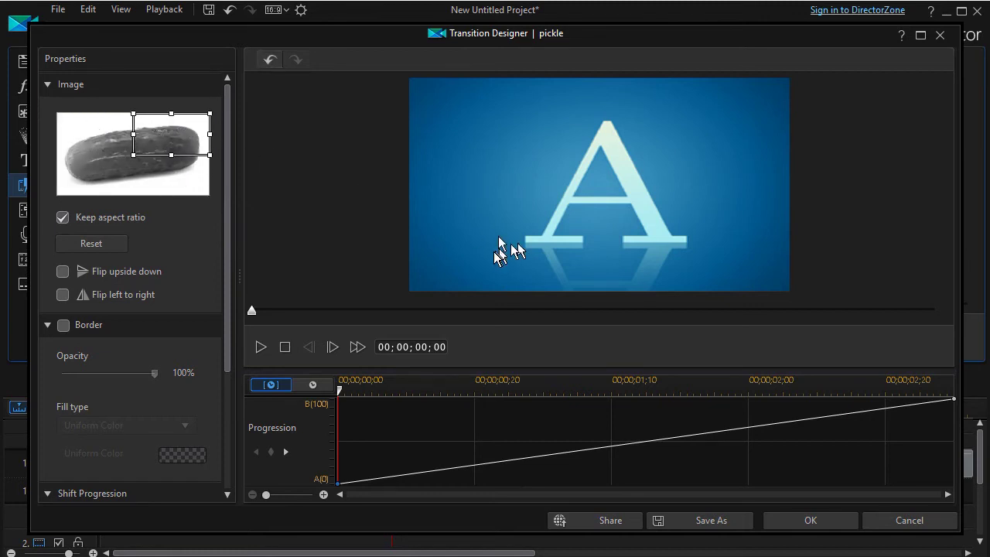
{"action": "left_click", "coordinate": [261, 346]}
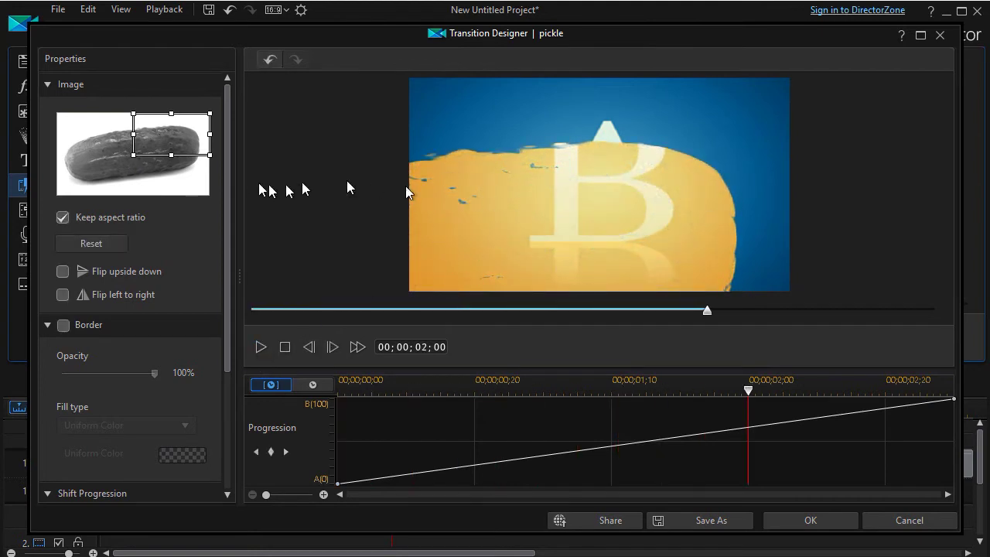
{"action": "left_click_drag", "start_coordinate": [706, 313], "coordinate": [652, 316]}
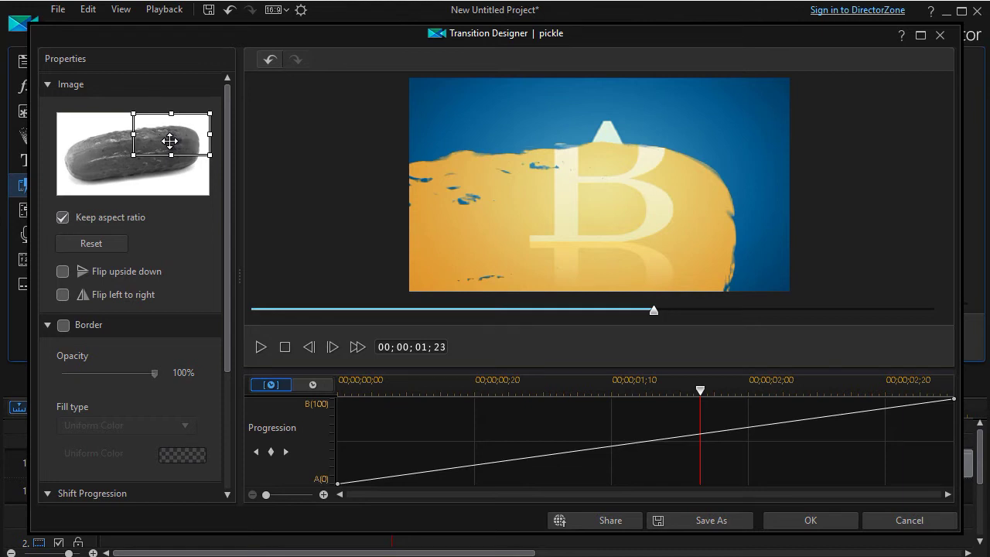
{"action": "left_click_drag", "start_coordinate": [654, 312], "coordinate": [360, 315]}
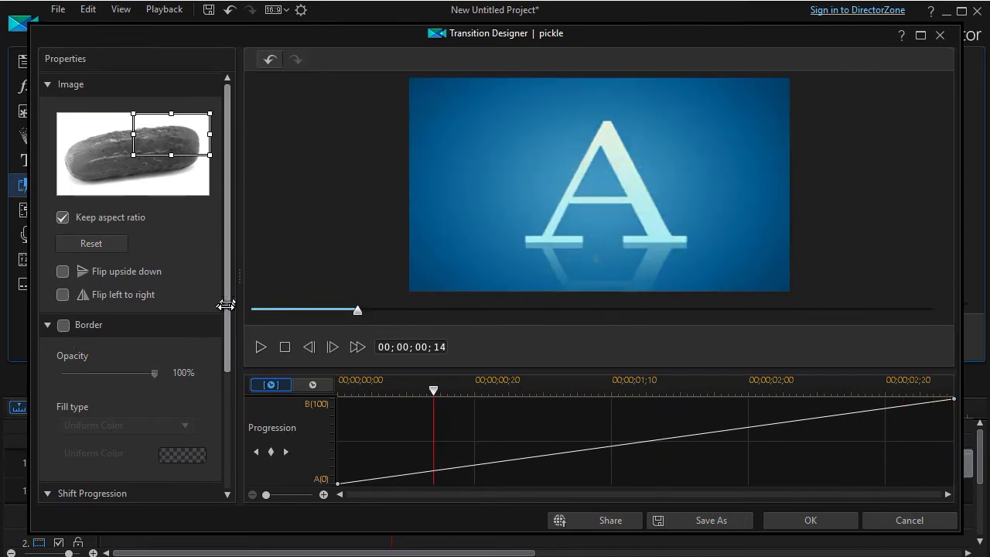
Invert the pickle transition area, add a green uniform-colour border, and accept the changes
{"action": "scroll", "coordinate": [226, 314], "scroll_direction": "down", "scroll_amount": 3}
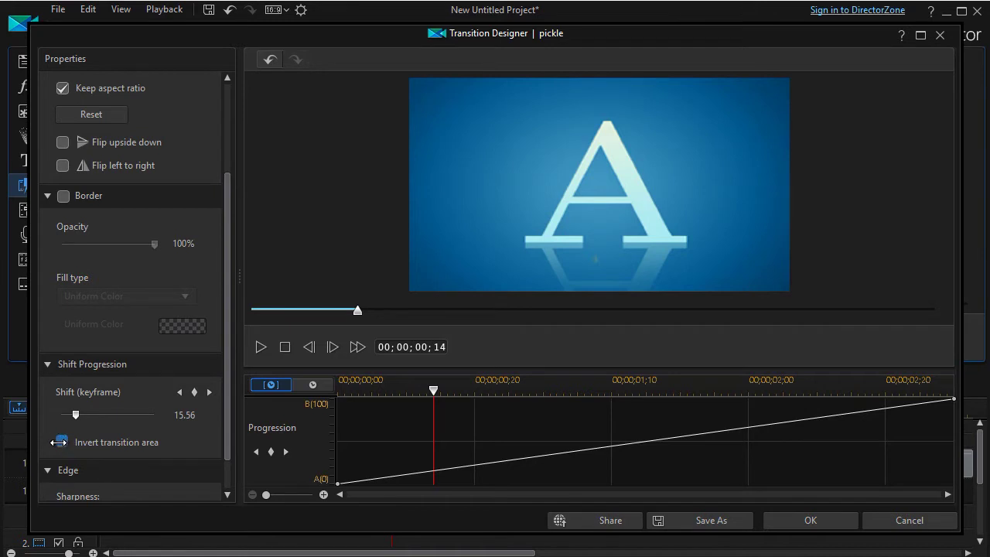
{"action": "left_click", "coordinate": [60, 441]}
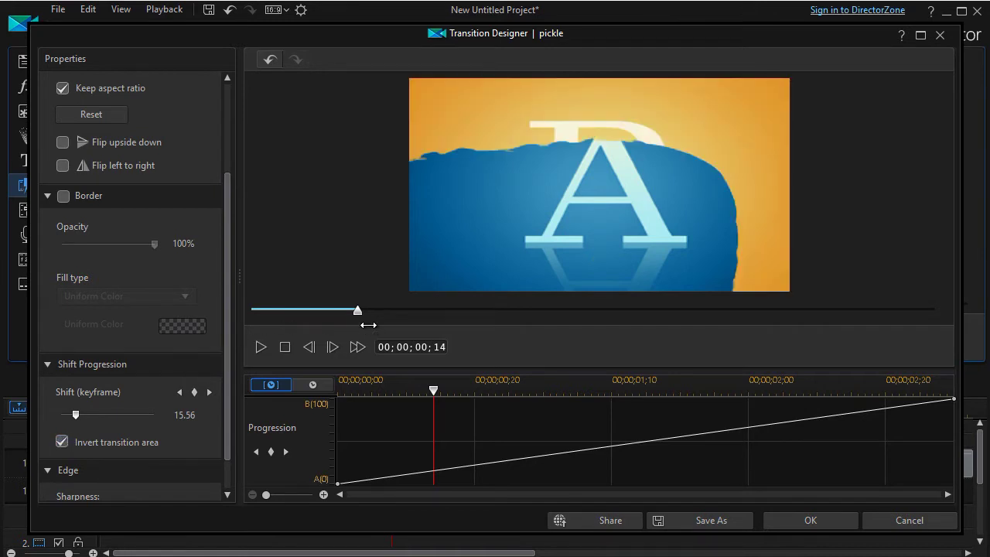
{"action": "left_click_drag", "start_coordinate": [356, 313], "coordinate": [468, 329]}
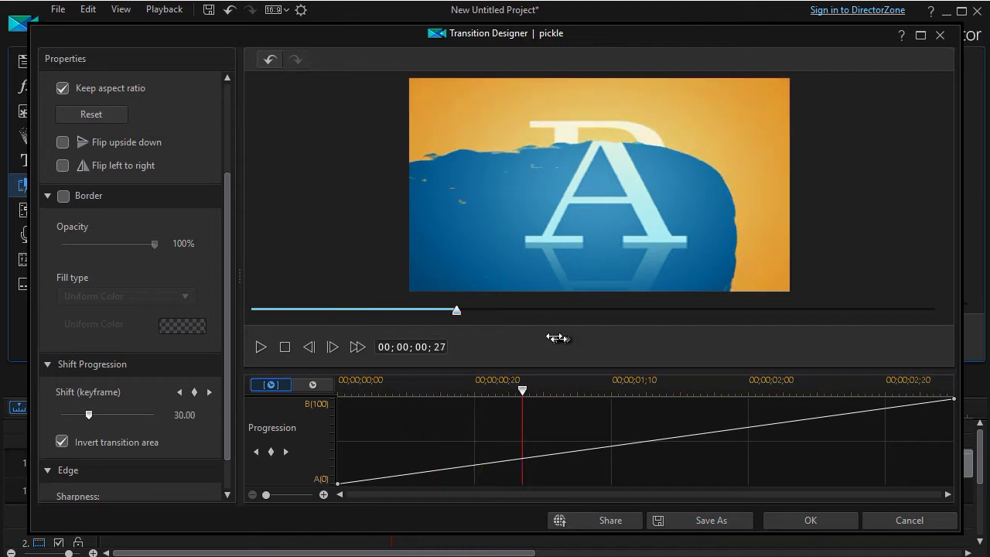
{"action": "left_click_drag", "start_coordinate": [460, 319], "coordinate": [755, 307]}
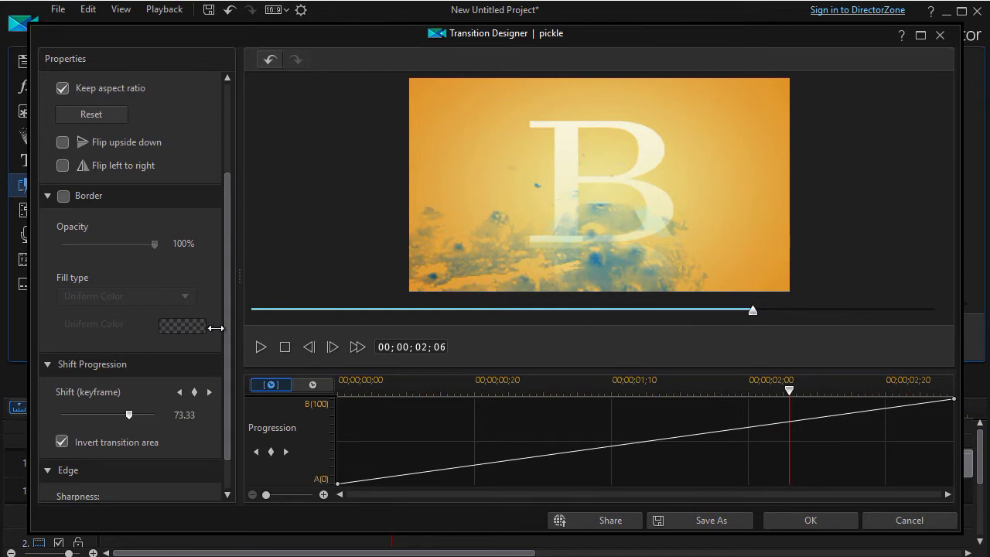
{"action": "left_click", "coordinate": [63, 196]}
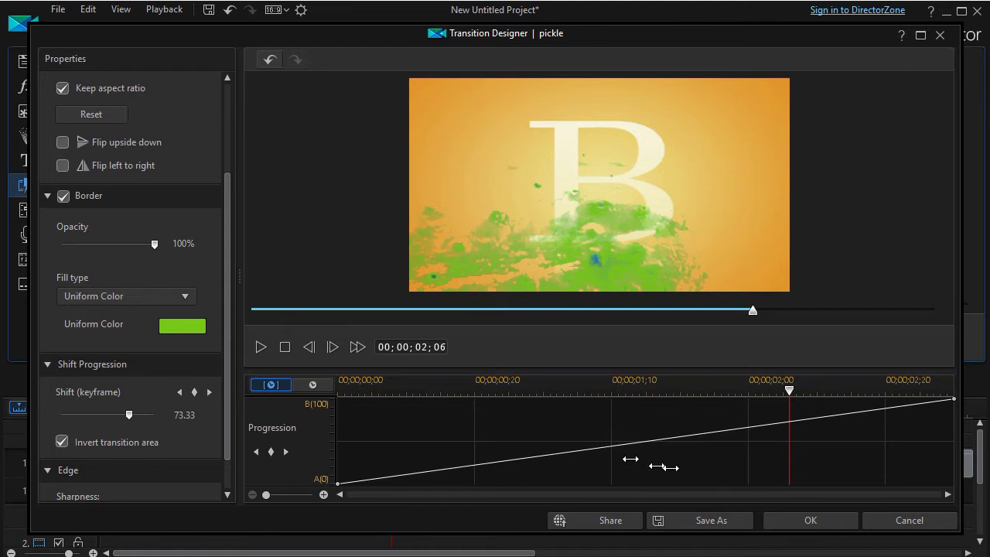
{"action": "left_click", "coordinate": [811, 525]}
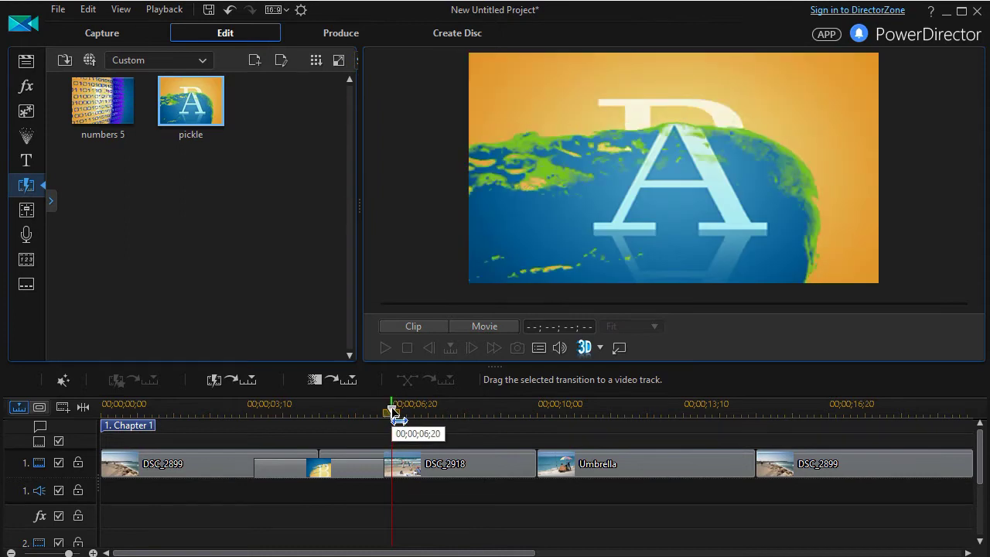
{"action": "left_click_drag", "start_coordinate": [393, 404], "coordinate": [245, 417]}
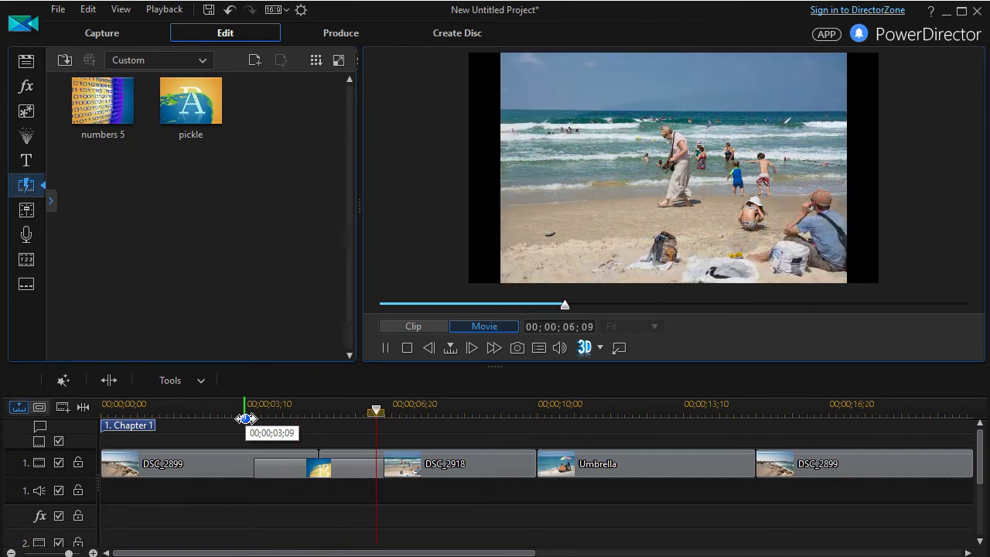
{"action": "key", "text": "space"}
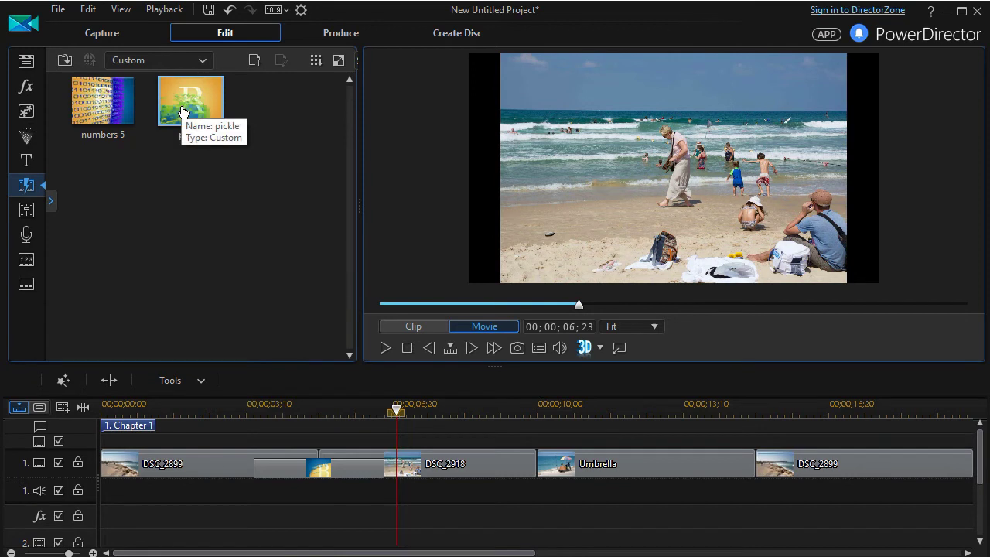
{"action": "left_click_drag", "start_coordinate": [183, 112], "coordinate": [336, 468]}
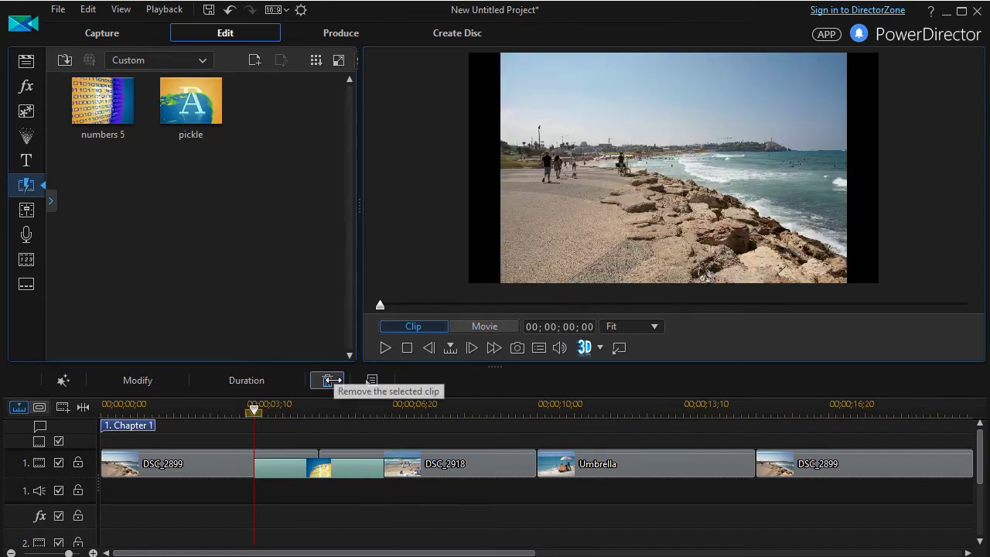
{"action": "left_click", "coordinate": [329, 381]}
{"action": "left_click_drag", "start_coordinate": [212, 109], "coordinate": [323, 473]}
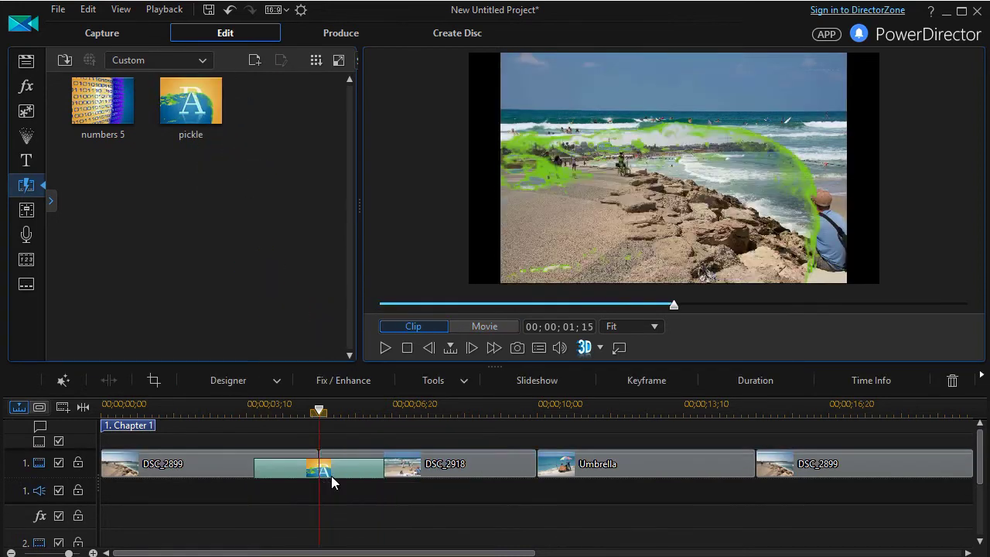
{"action": "left_click_drag", "start_coordinate": [319, 418], "coordinate": [249, 442]}
{"action": "left_click", "coordinate": [250, 462]}
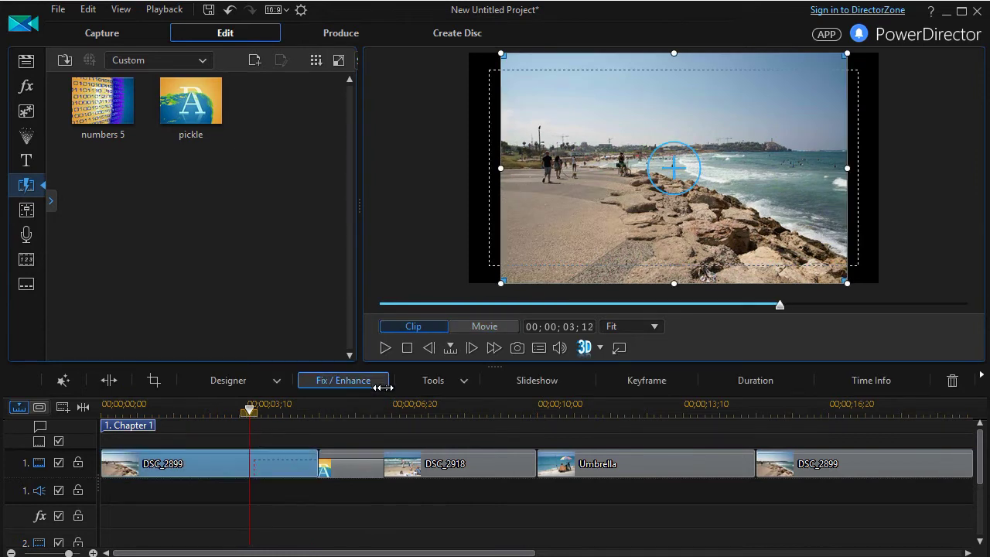
{"action": "key", "text": "space"}
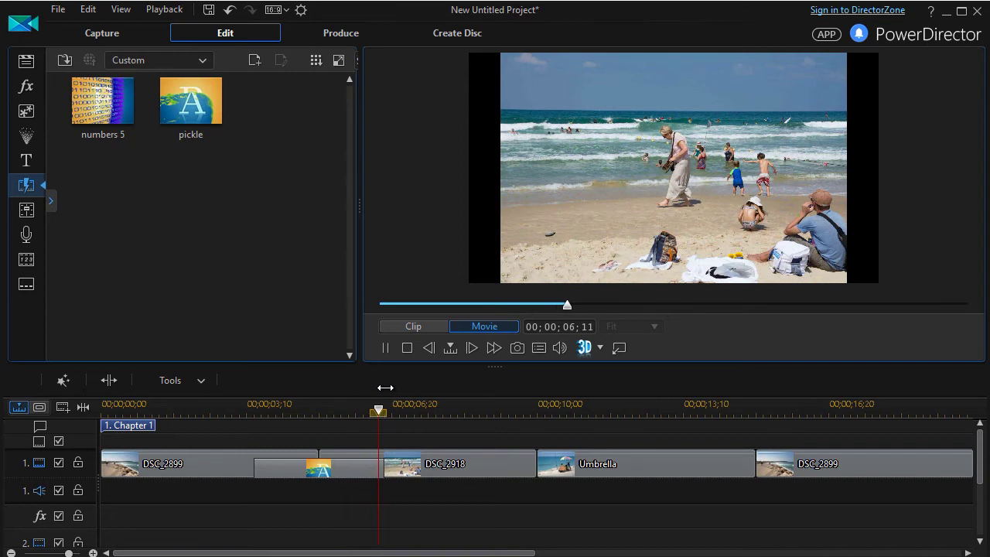
{"action": "key", "text": "space"}
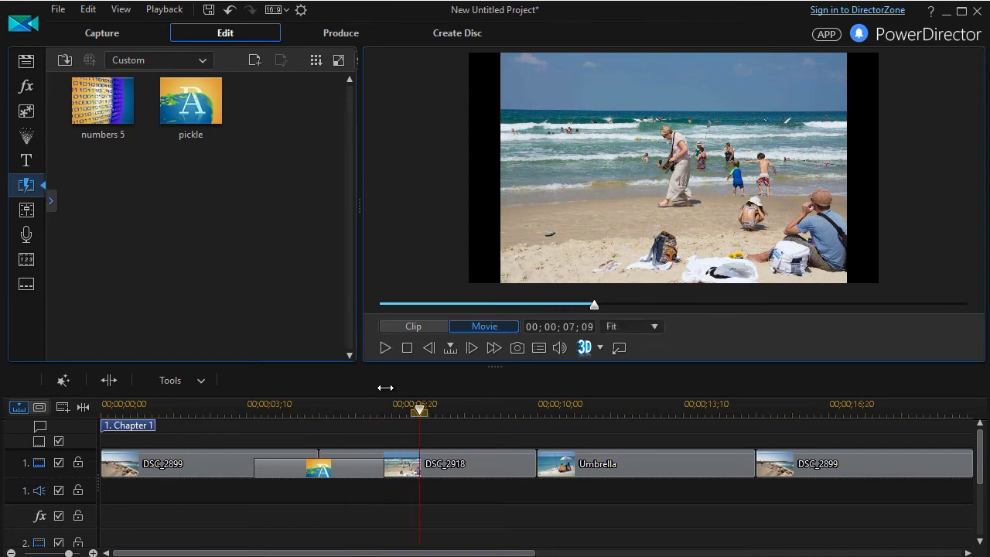
{"action": "left_click_drag", "start_coordinate": [419, 410], "coordinate": [260, 419]}
{"action": "key", "text": "space"}
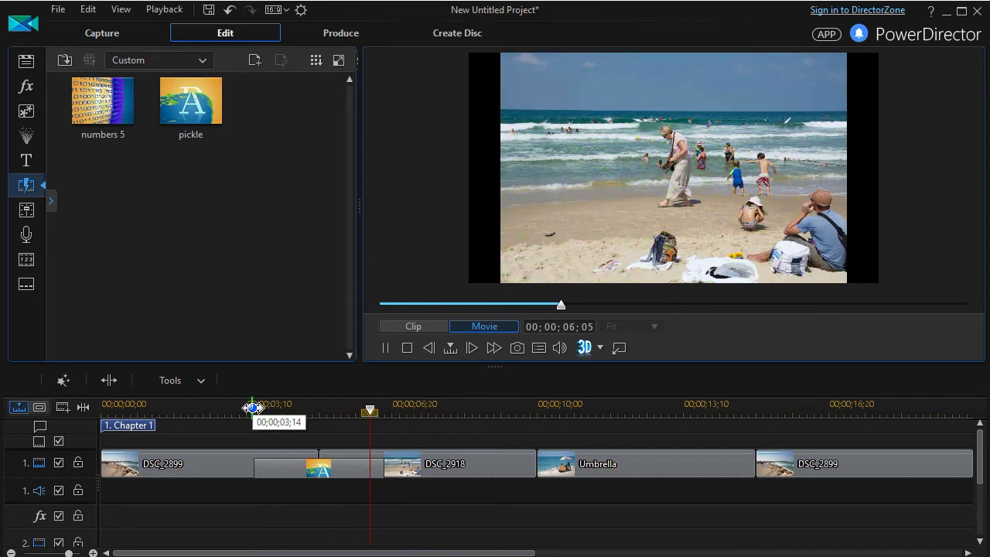
{"action": "key", "text": "space"}
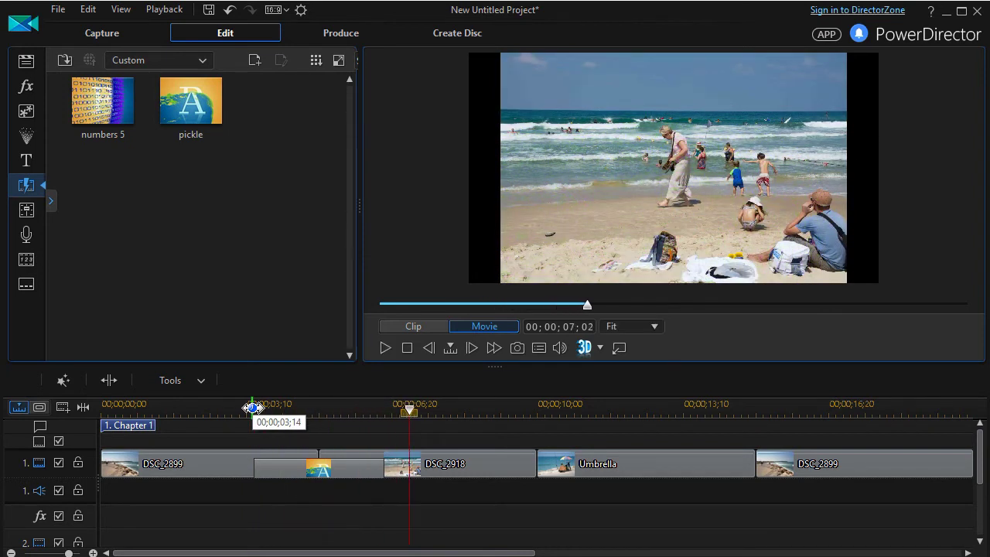
{"action": "left_click", "coordinate": [254, 60]}
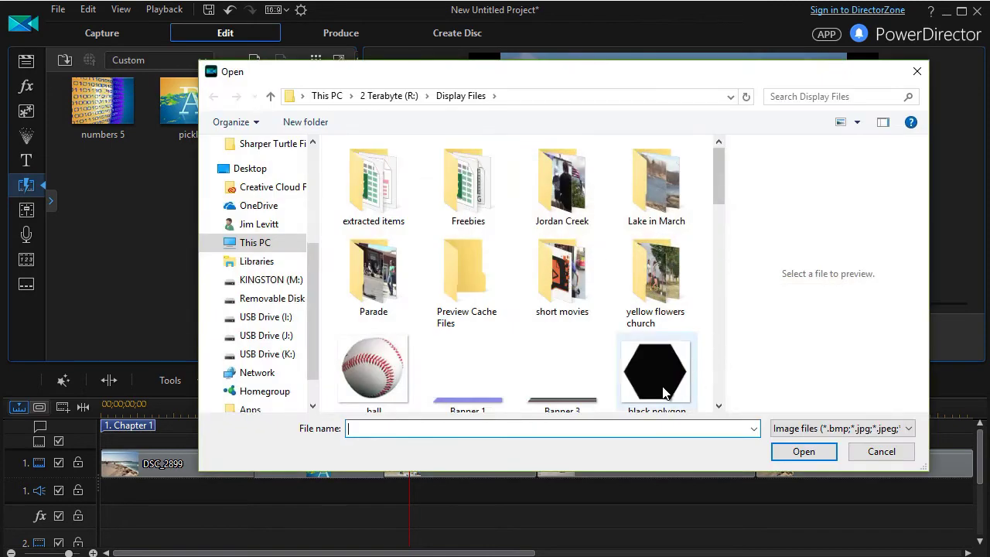
Load the black polygon image as the new alpha transition's shape
{"action": "left_click", "coordinate": [662, 396]}
{"action": "left_click", "coordinate": [802, 451]}
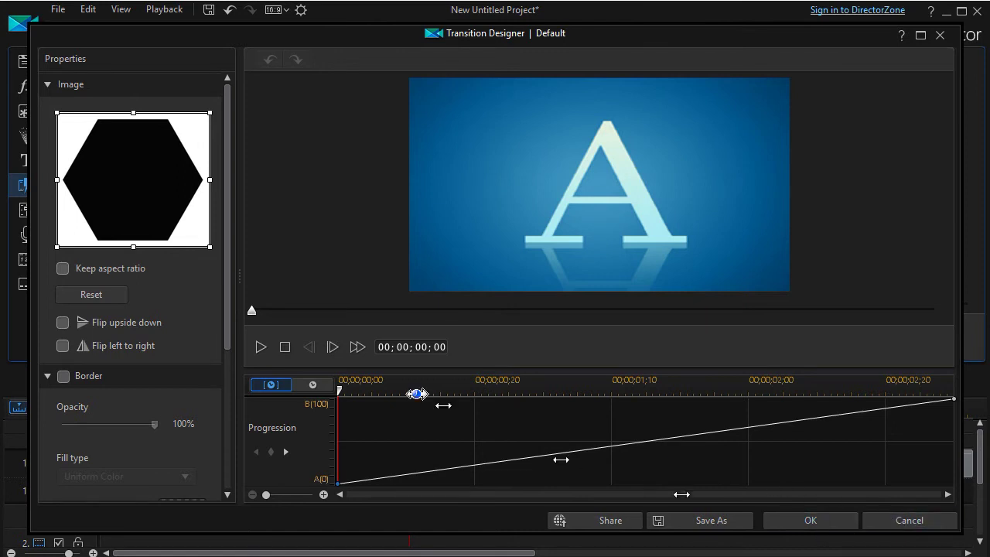
Turn on a border for the polygon transition and set its uniform colour to red
{"action": "left_click", "coordinate": [63, 376]}
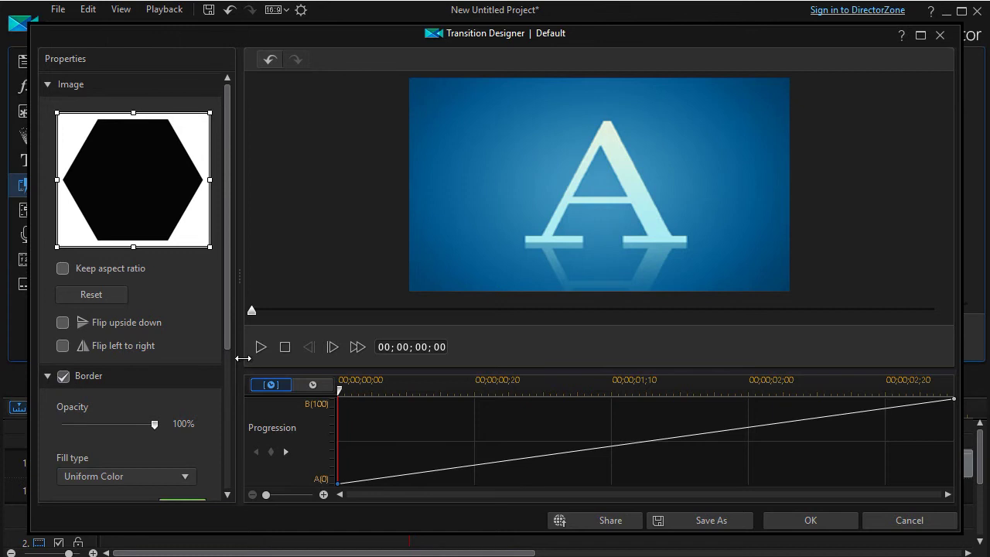
{"action": "scroll", "coordinate": [224, 363], "scroll_direction": "down", "scroll_amount": 3}
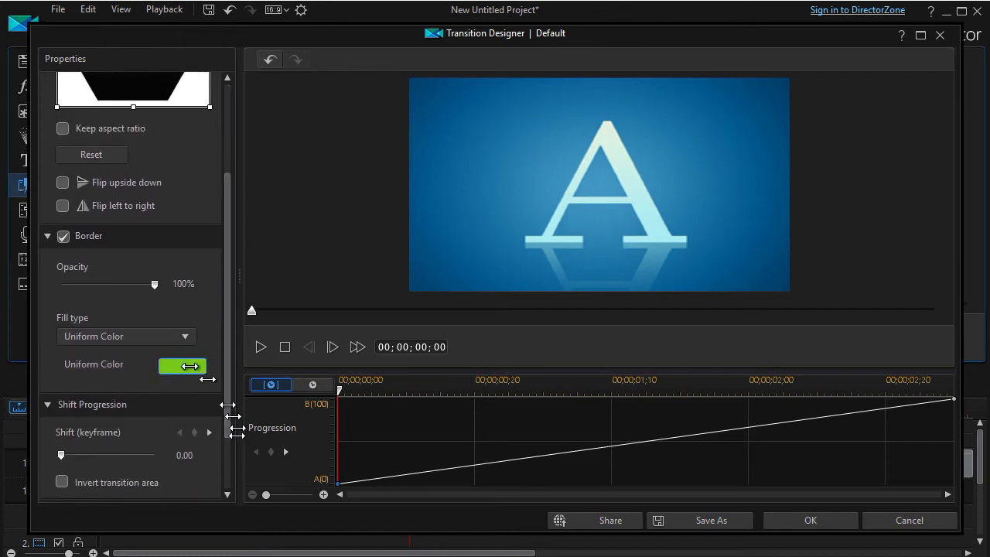
{"action": "left_click", "coordinate": [185, 366]}
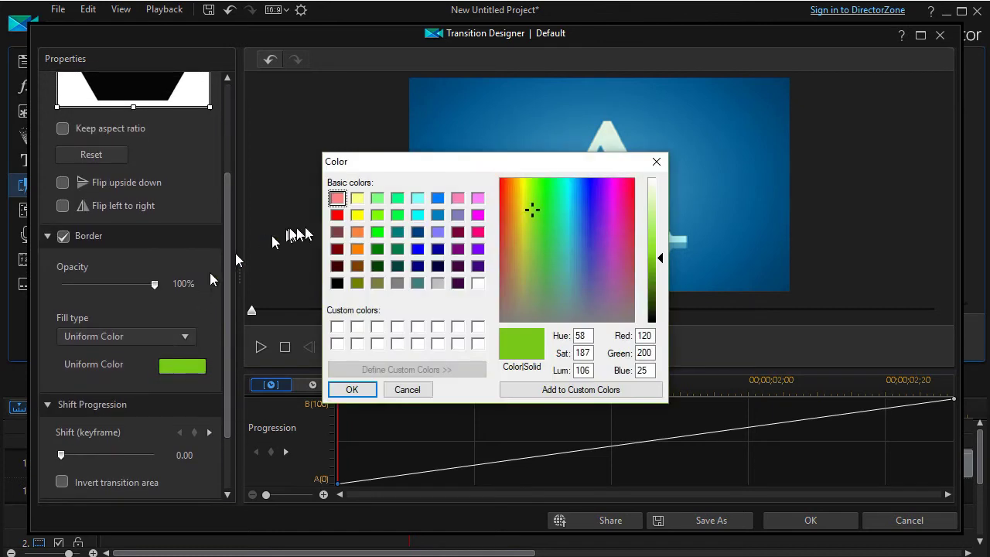
{"action": "left_click", "coordinate": [337, 215]}
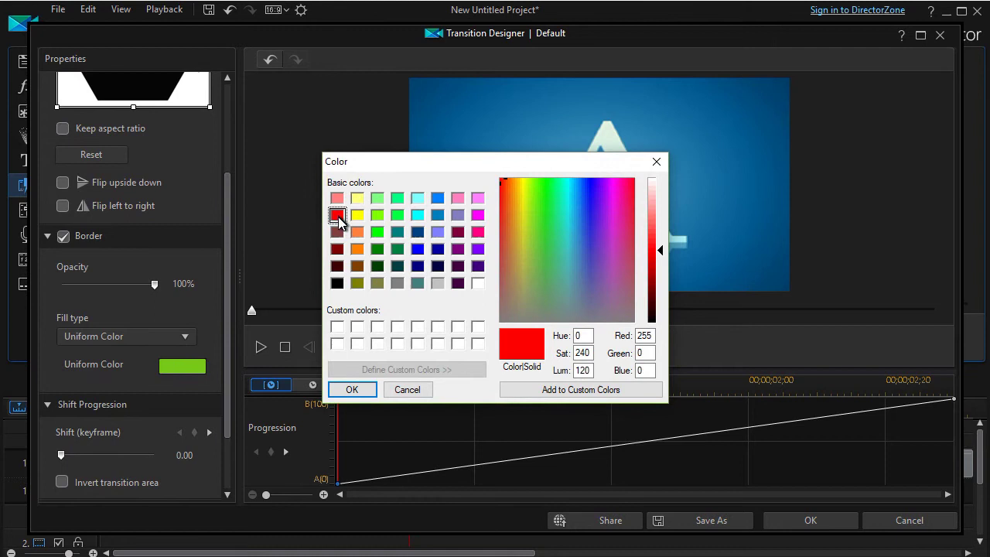
{"action": "left_click", "coordinate": [362, 391]}
Save the design as custom template 'octogon' and close the designer
{"action": "left_click", "coordinate": [735, 526]}
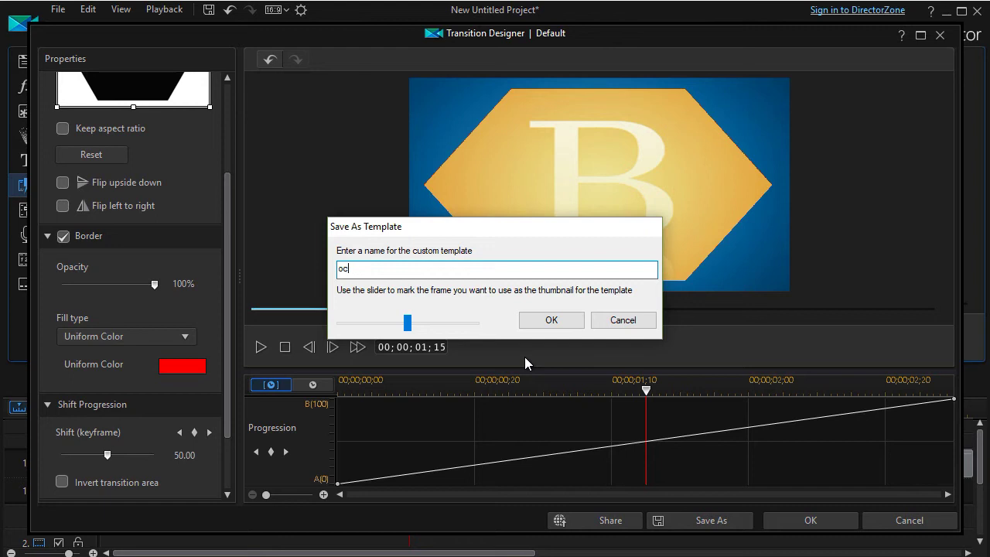
{"action": "key", "text": "Return"}
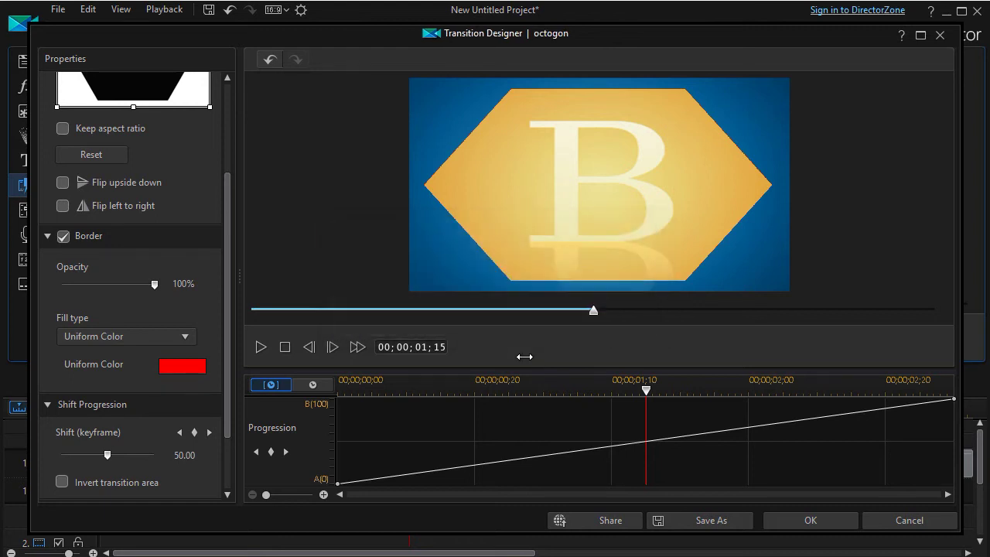
{"action": "left_click", "coordinate": [810, 519]}
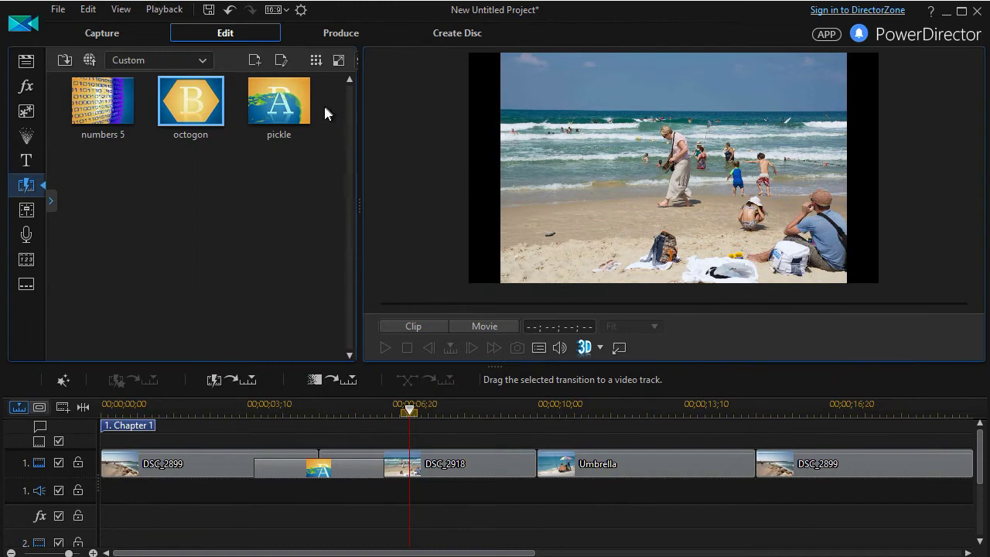
Put the octogon transition between DSC_2918 and Umbrella and preview the red-bordered polygon wipe
{"action": "left_click_drag", "start_coordinate": [201, 115], "coordinate": [549, 481]}
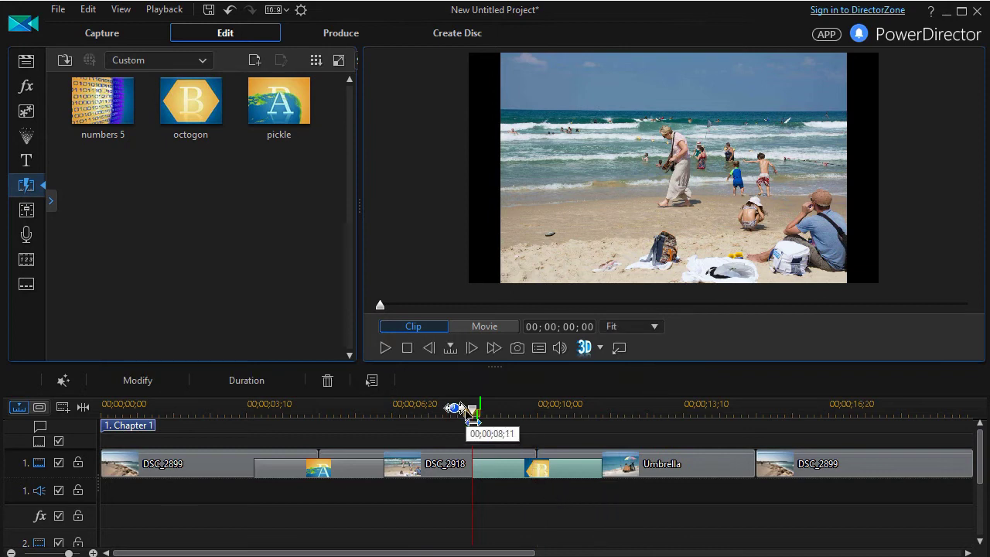
{"action": "left_click_drag", "start_coordinate": [472, 416], "coordinate": [464, 416]}
{"action": "left_click", "coordinate": [390, 349]}
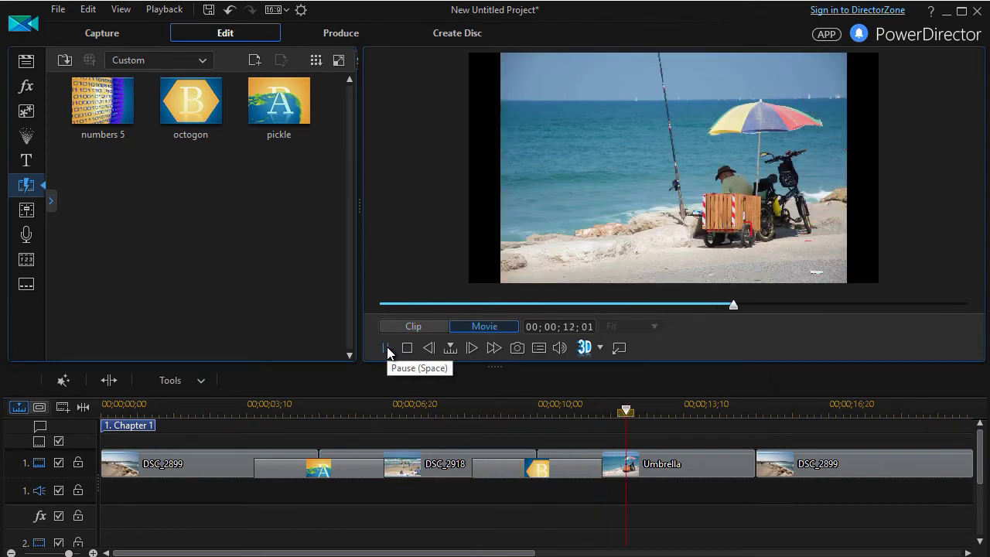
{"action": "left_click", "coordinate": [386, 347]}
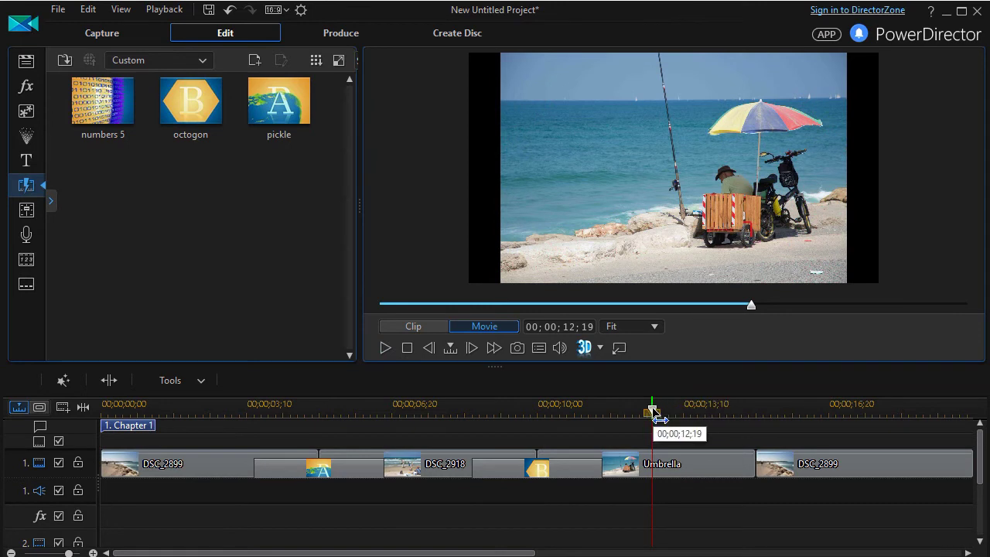
{"action": "left_click_drag", "start_coordinate": [652, 411], "coordinate": [501, 447]}
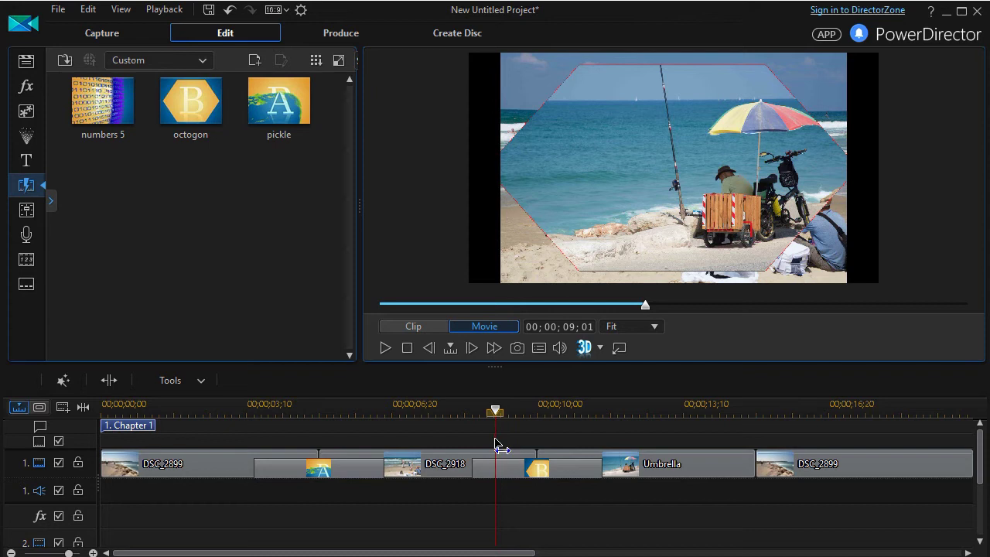
{"action": "left_click_drag", "start_coordinate": [501, 445], "coordinate": [542, 448]}
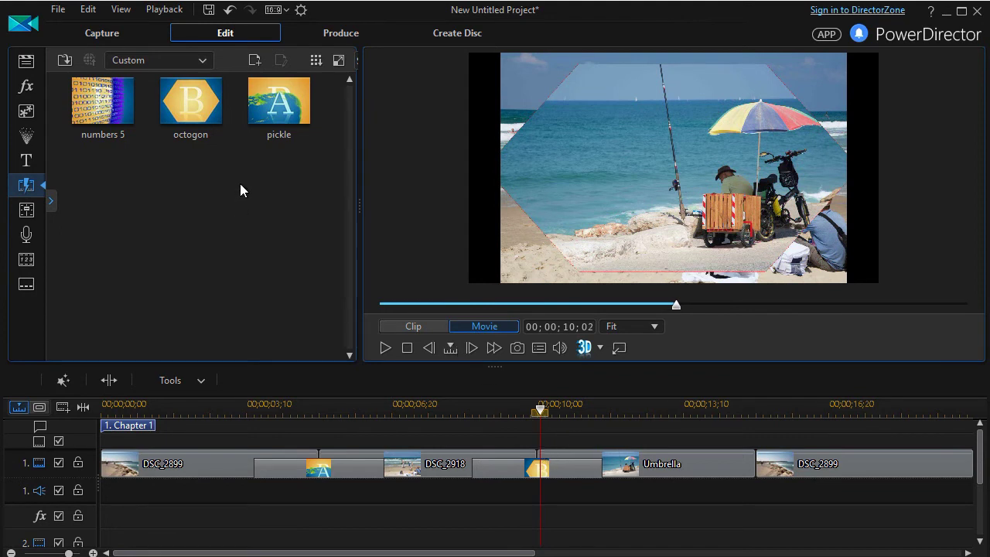
Create a new alpha transition from the prettyface photo, cropped down to the eyes
{"action": "left_click", "coordinate": [253, 58]}
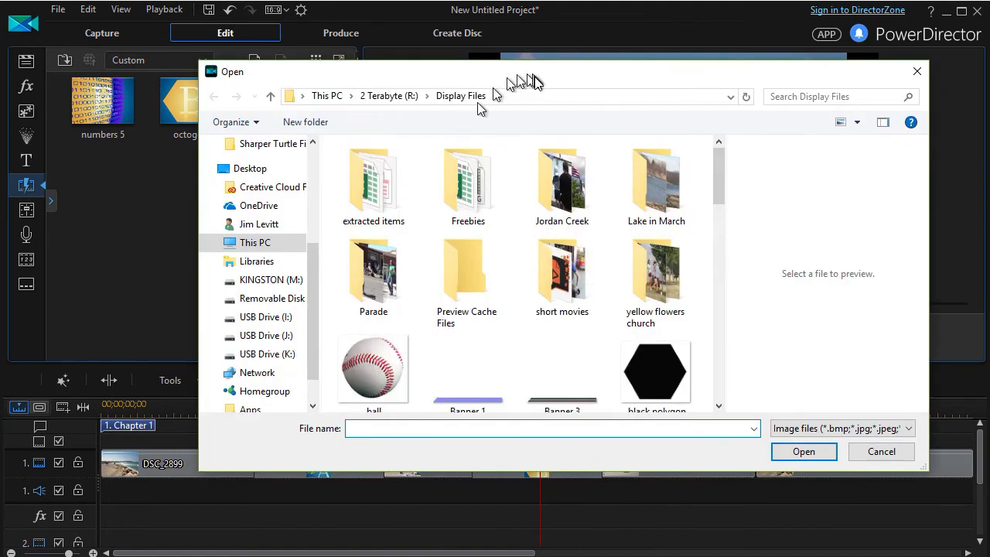
{"action": "left_click_drag", "start_coordinate": [720, 186], "coordinate": [716, 300]}
{"action": "left_click", "coordinate": [673, 325]}
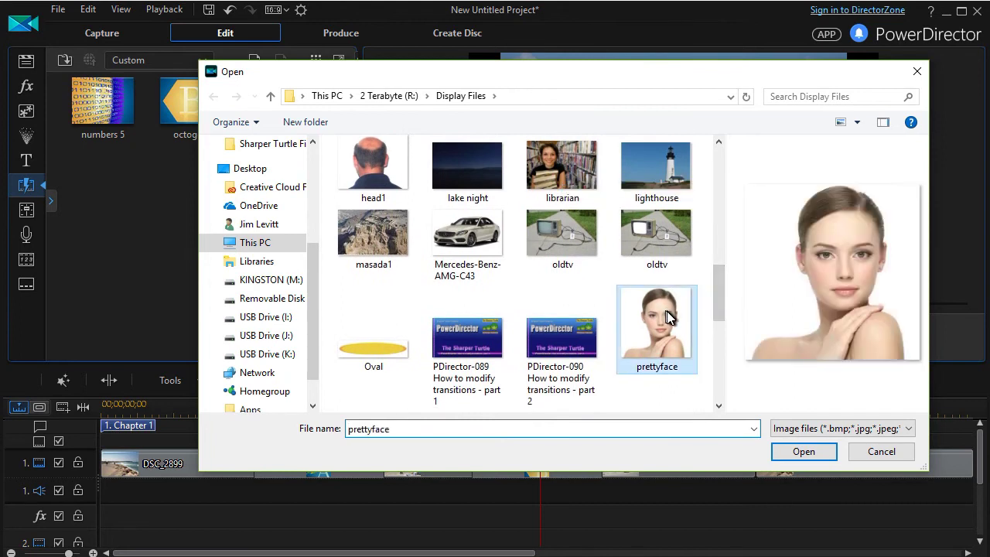
{"action": "left_click", "coordinate": [809, 454]}
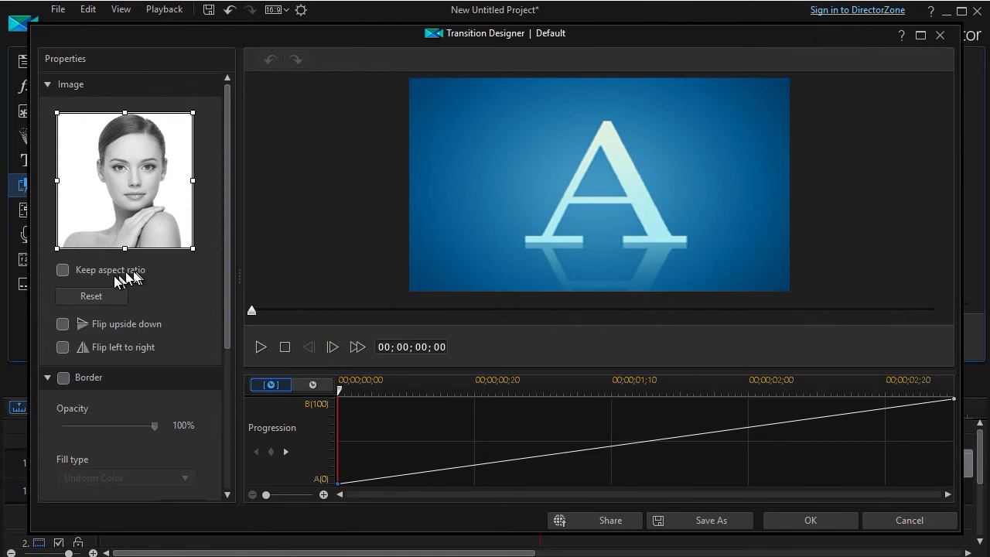
{"action": "left_click_drag", "start_coordinate": [191, 249], "coordinate": [131, 167]}
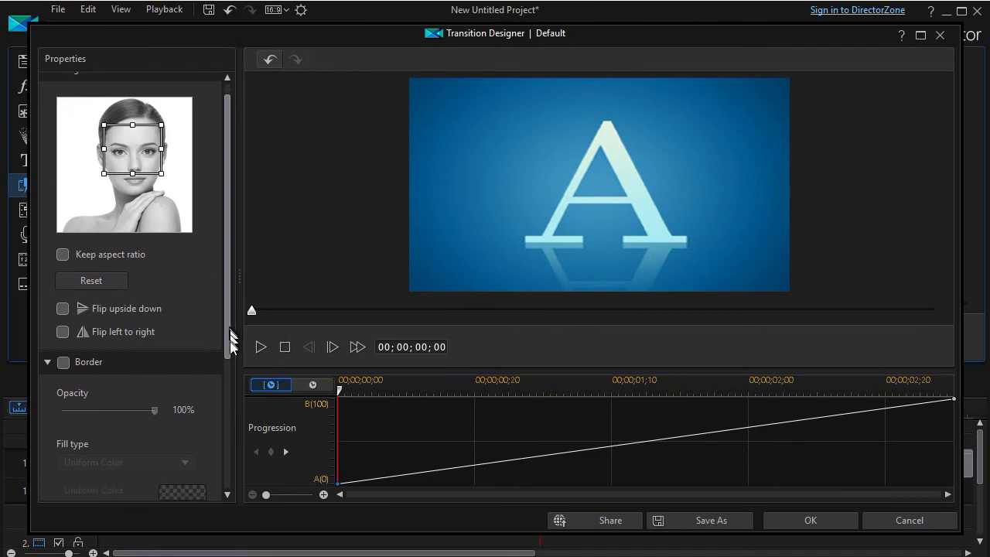
{"action": "left_click_drag", "start_coordinate": [230, 341], "coordinate": [230, 392]}
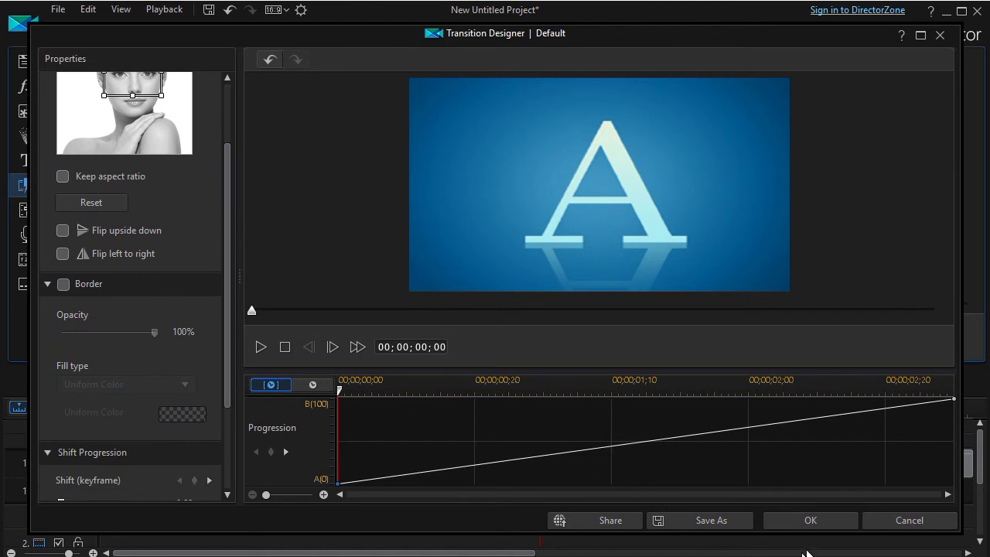
Save it as custom template 'eyes' and return to the editor
{"action": "left_click", "coordinate": [708, 511]}
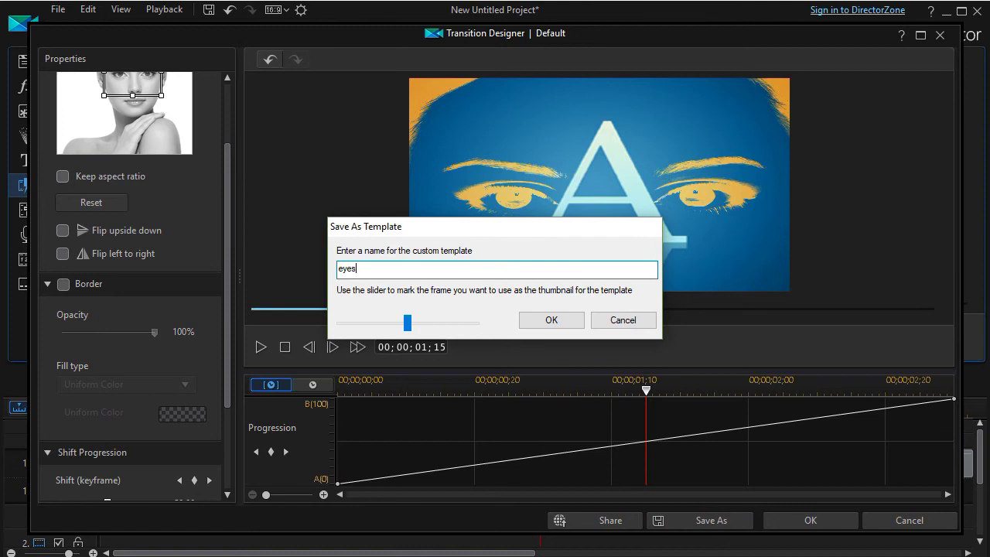
{"action": "key", "text": "Return"}
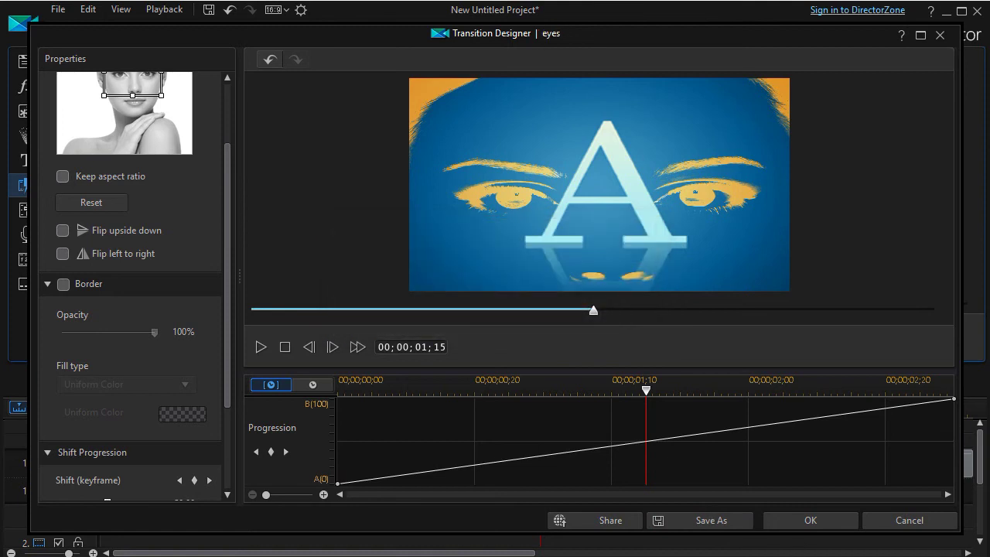
{"action": "left_click", "coordinate": [808, 520]}
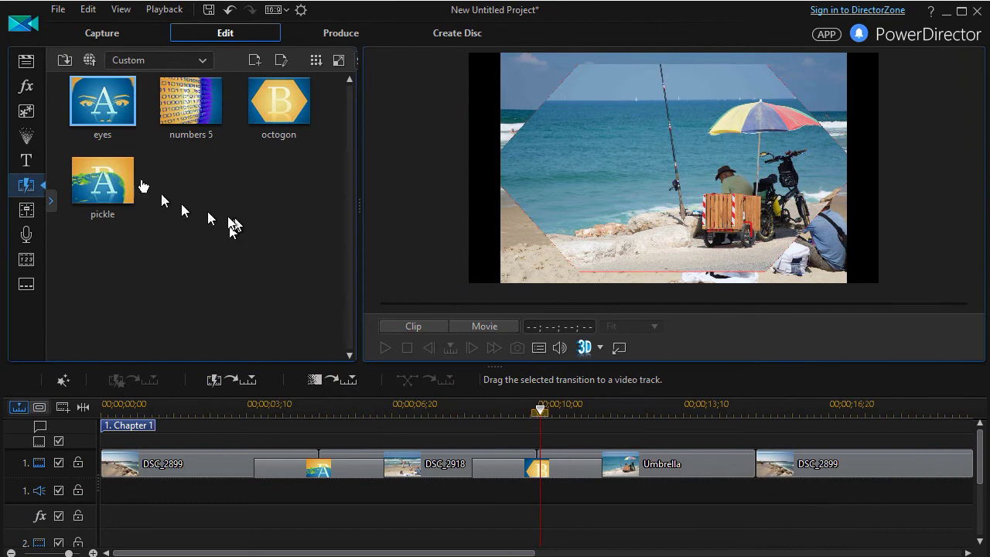
Place the eyes transition between Umbrella and DSC_2899 and play it back to preview
{"action": "left_click_drag", "start_coordinate": [105, 99], "coordinate": [764, 469]}
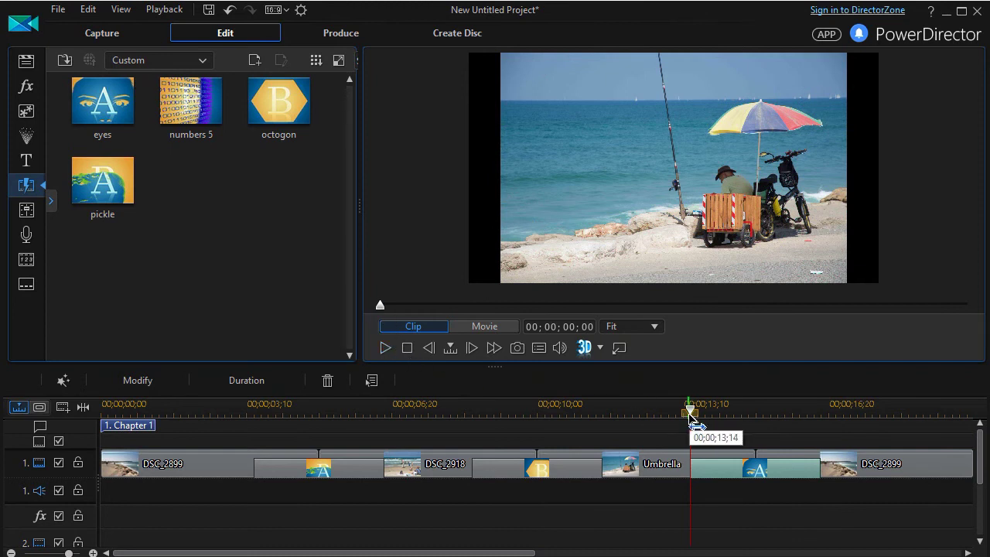
{"action": "left_click_drag", "start_coordinate": [691, 409], "coordinate": [681, 410]}
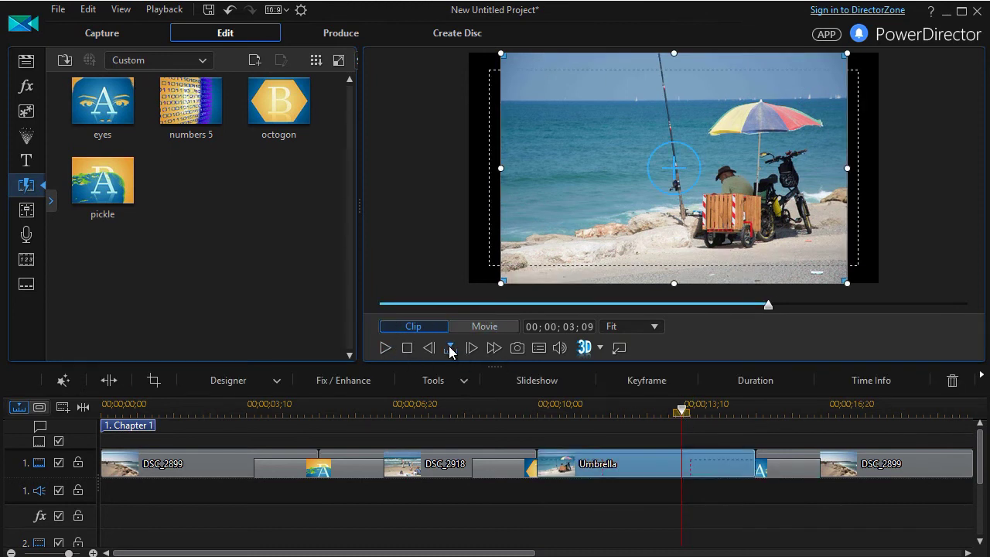
{"action": "key", "text": "space"}
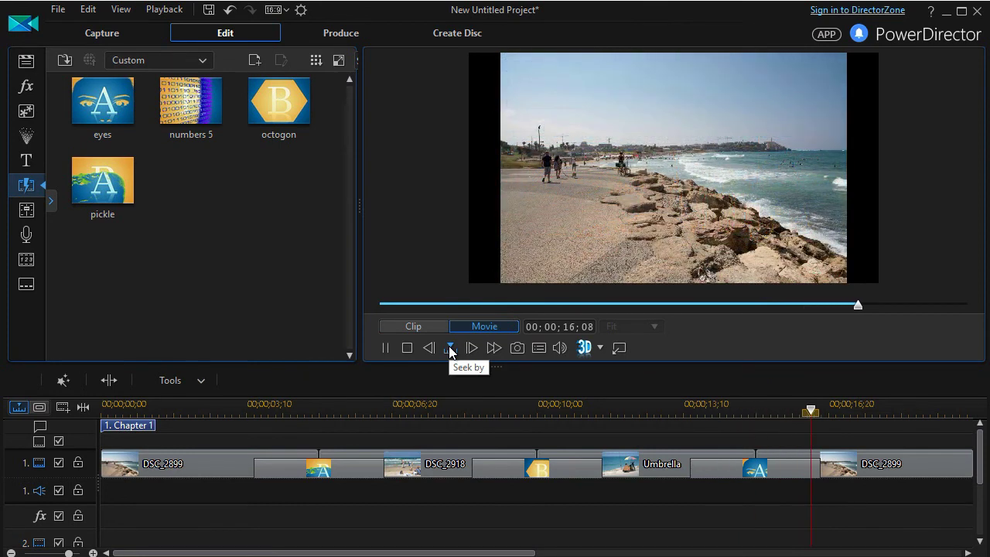
{"action": "key", "text": "space"}
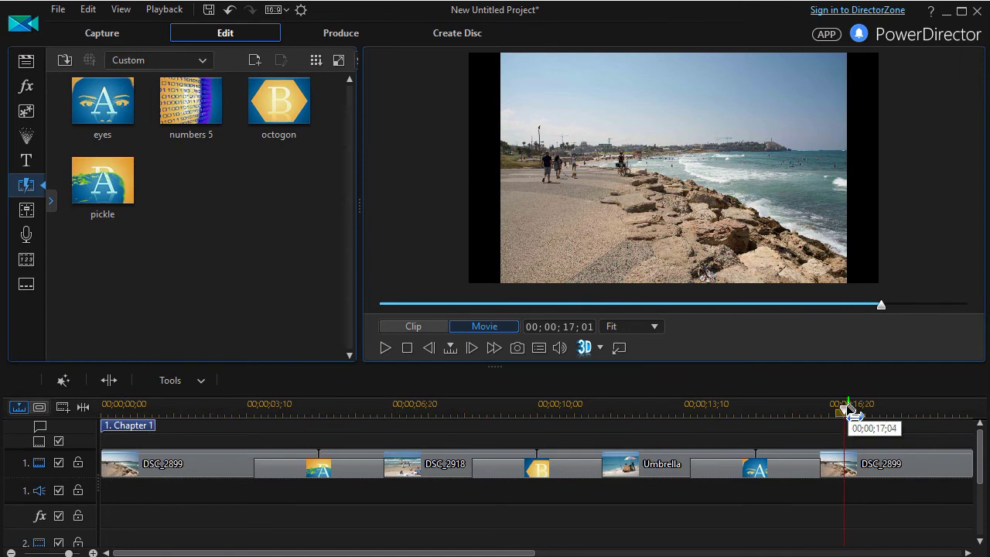
Reopen the eyes transition from the Custom library in the Transition Designer
{"action": "left_click_drag", "start_coordinate": [848, 418], "coordinate": [831, 449]}
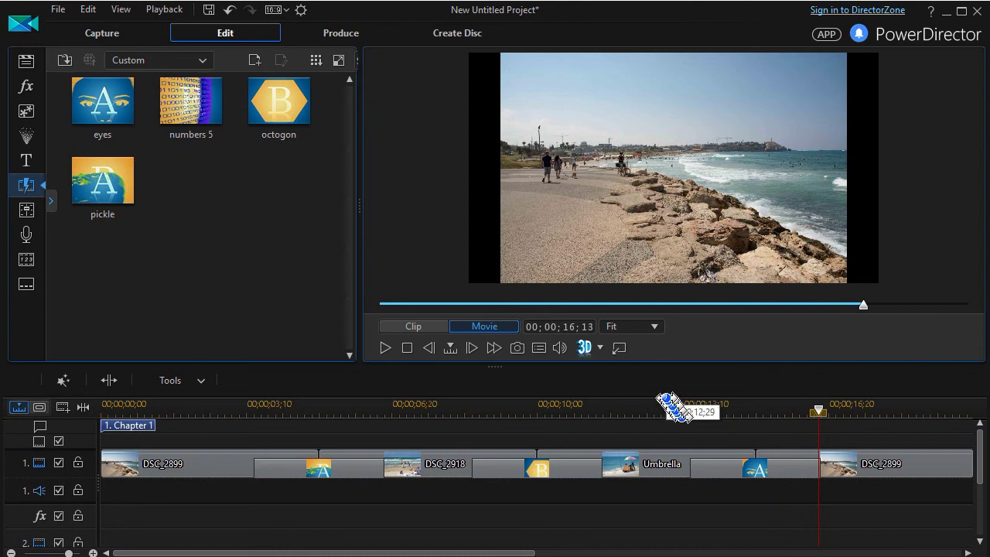
{"action": "left_click", "coordinate": [112, 97]}
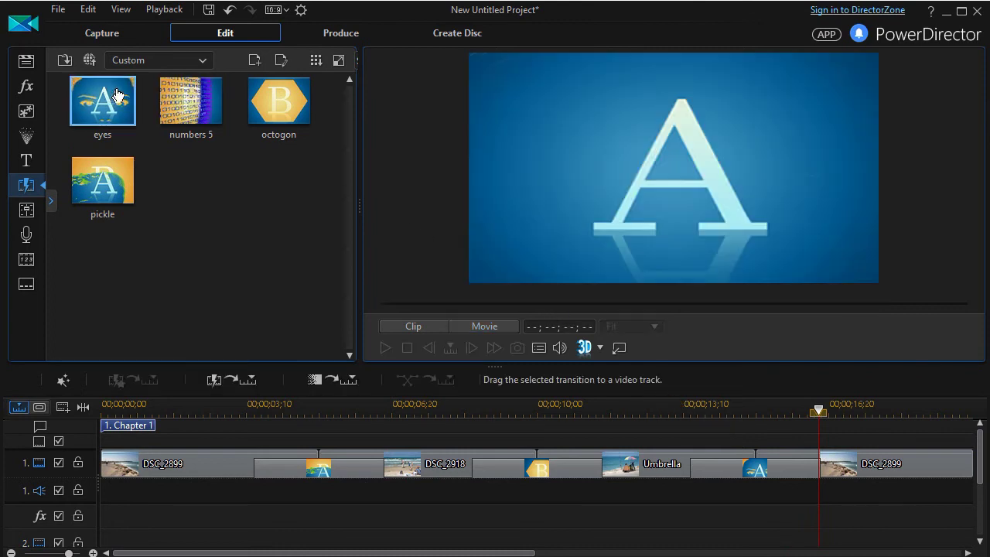
{"action": "left_click", "coordinate": [282, 64]}
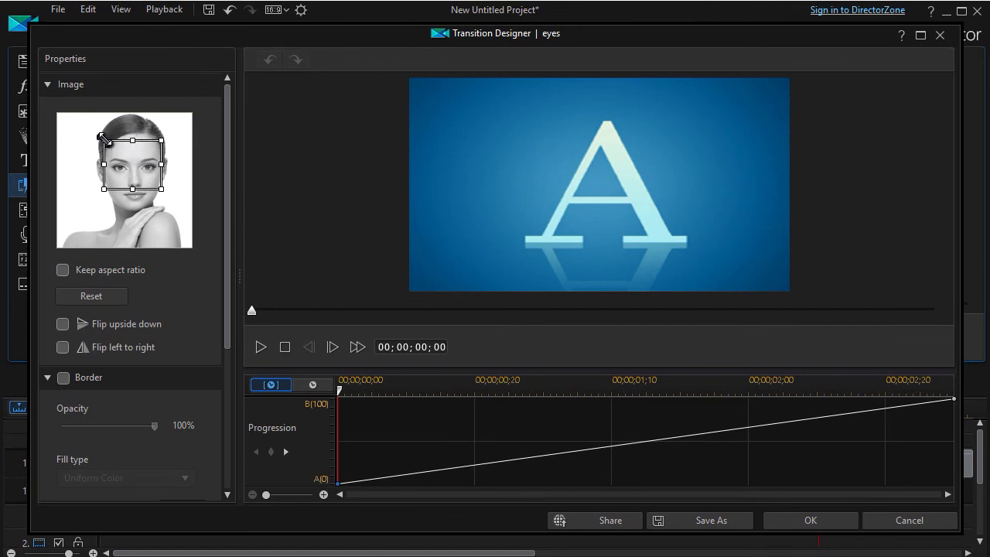
Enlarge the face crop area up, left and right, then save the eyes transition
{"action": "left_click_drag", "start_coordinate": [105, 139], "coordinate": [93, 109]}
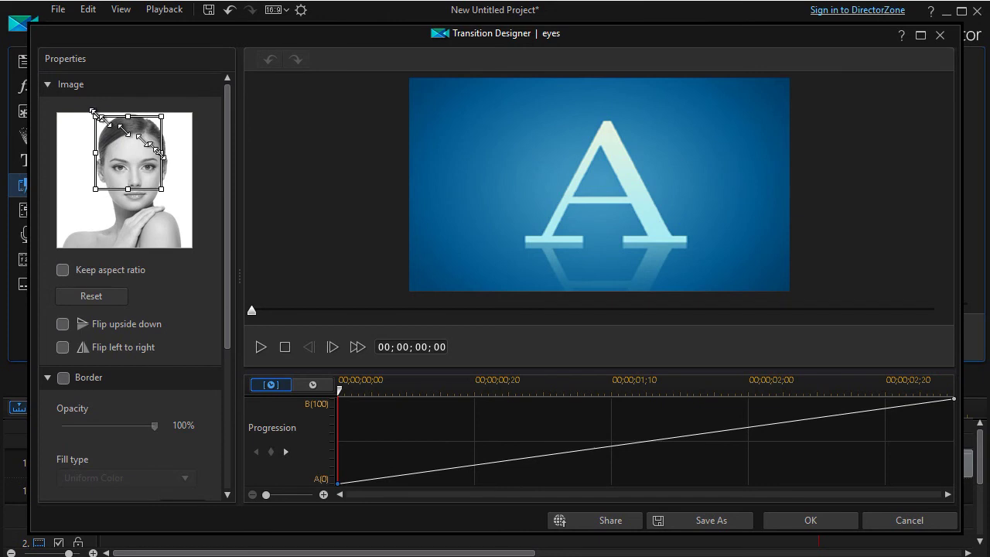
{"action": "left_click_drag", "start_coordinate": [161, 154], "coordinate": [171, 156]}
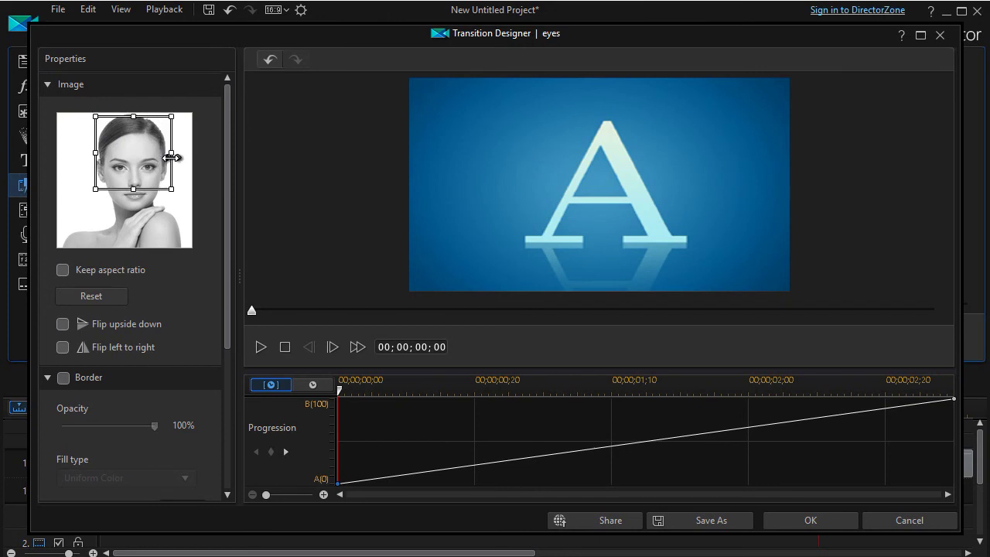
{"action": "left_click", "coordinate": [806, 526]}
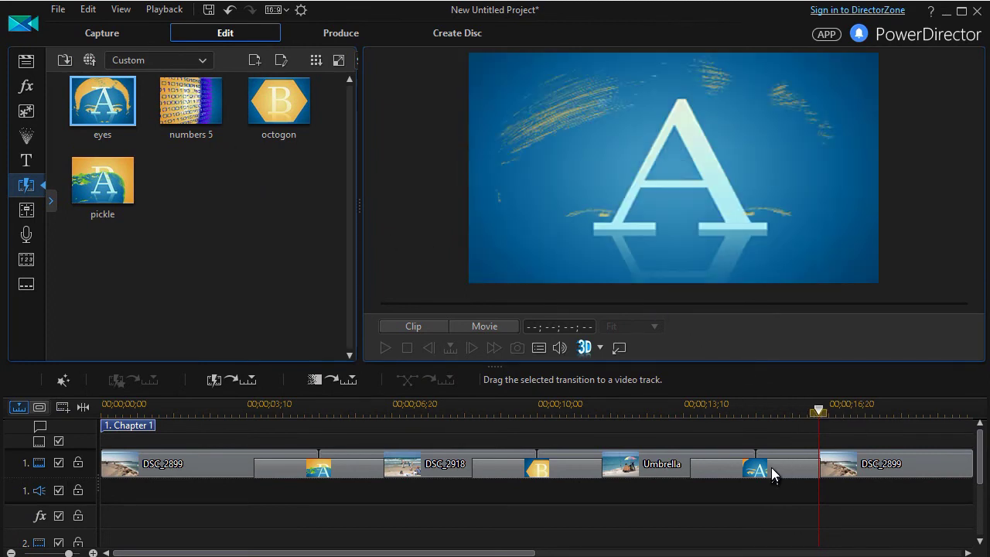
Replace the old Umbrella–DSC_2899 transition with the updated eyes transition and preview it
{"action": "left_click", "coordinate": [772, 467]}
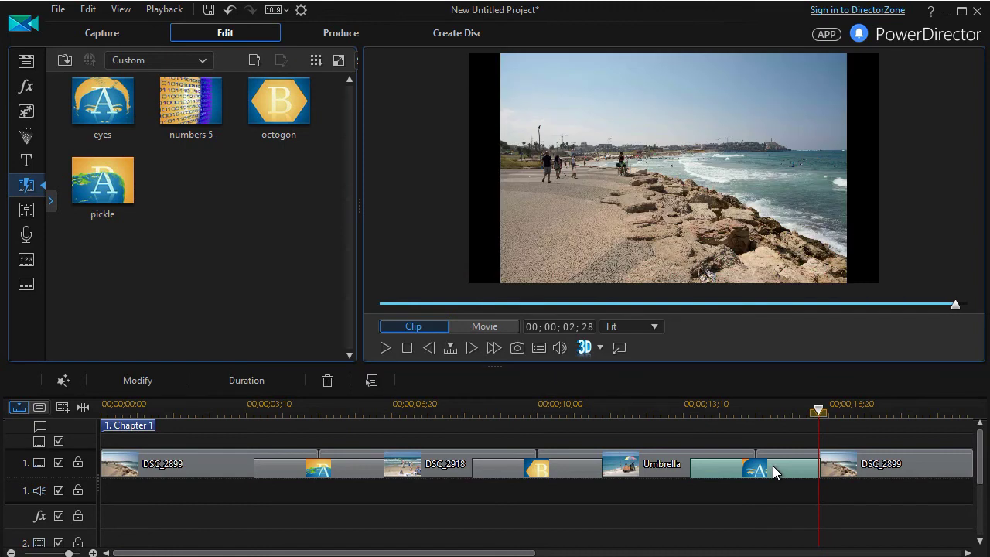
{"action": "key", "text": "Delete"}
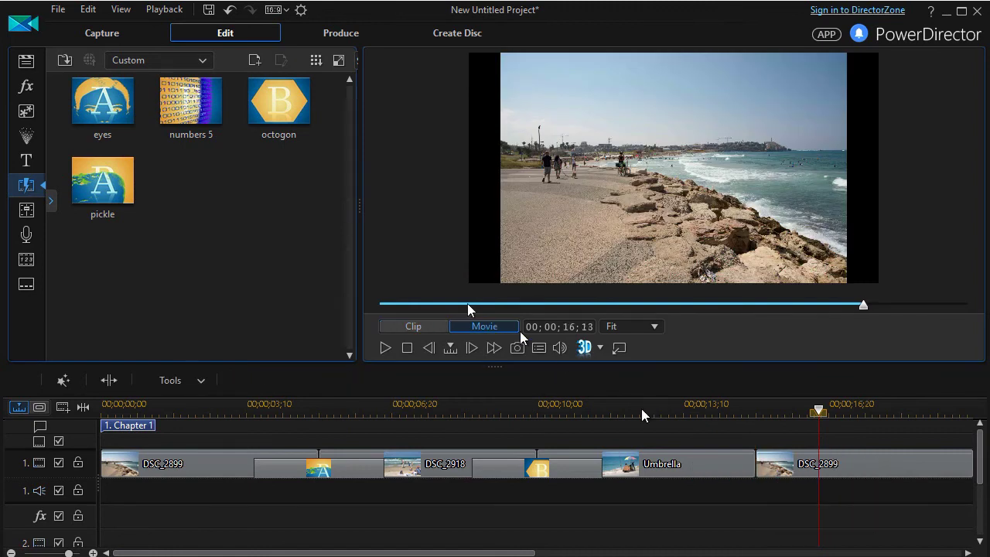
{"action": "left_click_drag", "start_coordinate": [89, 118], "coordinate": [771, 476]}
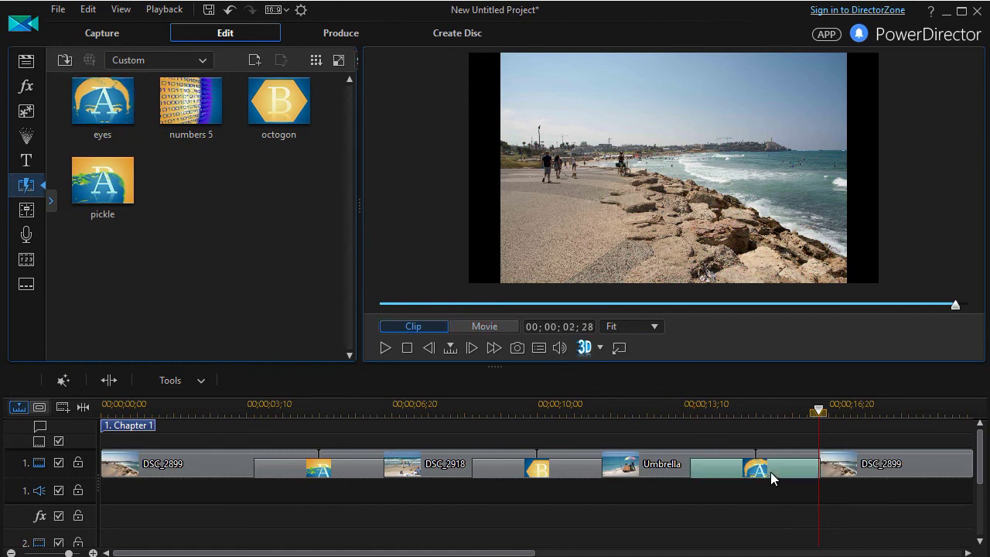
{"action": "left_click", "coordinate": [681, 411]}
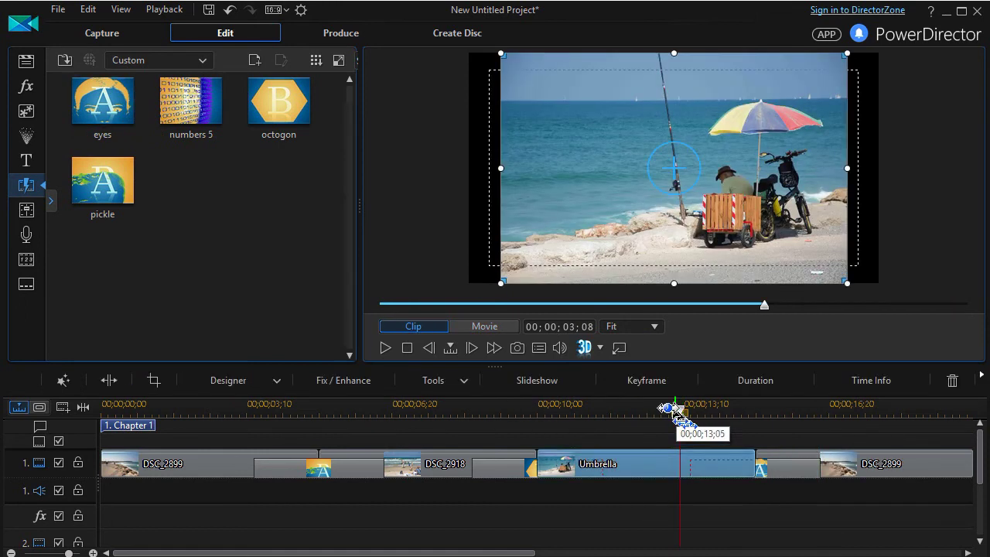
{"action": "left_click", "coordinate": [387, 348]}
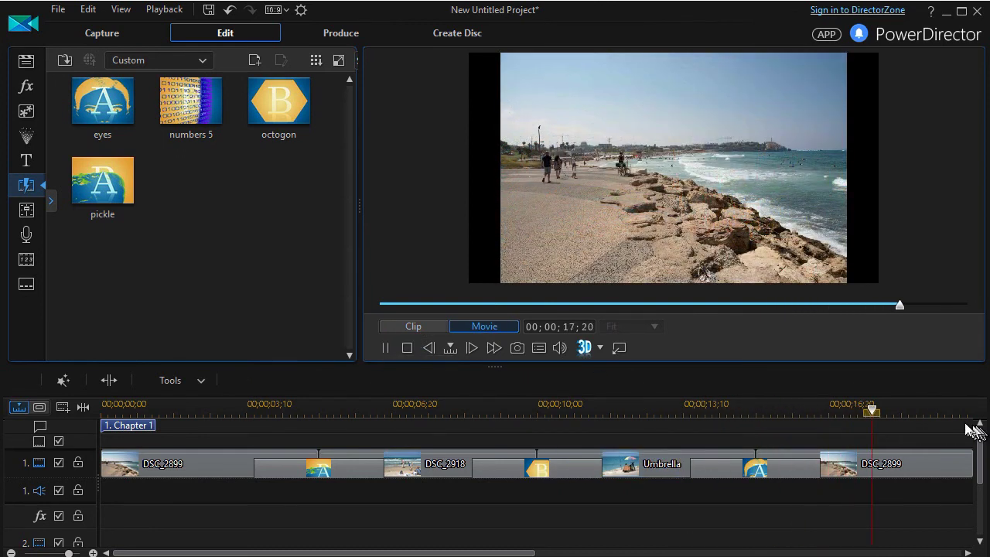
{"action": "left_click", "coordinate": [760, 410]}
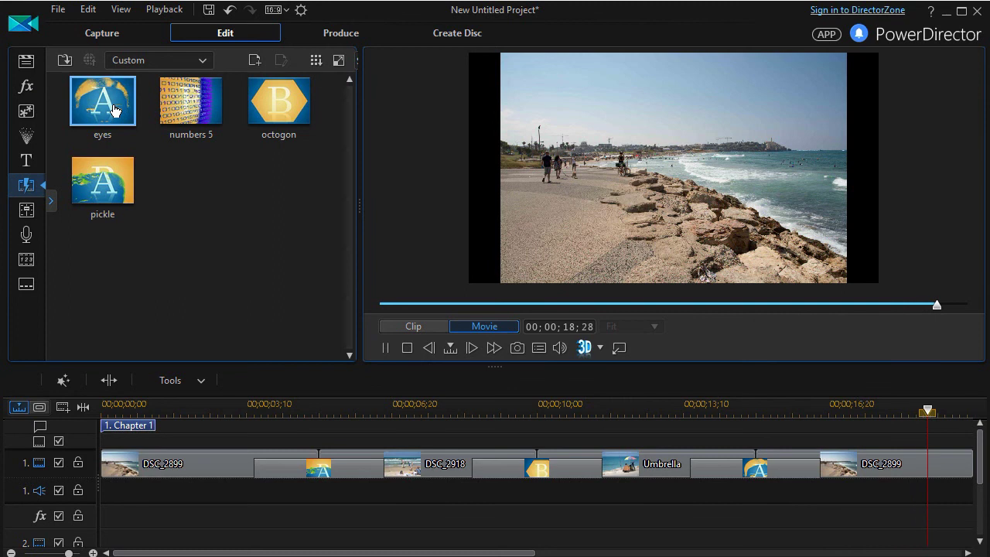
{"action": "left_click", "coordinate": [84, 86]}
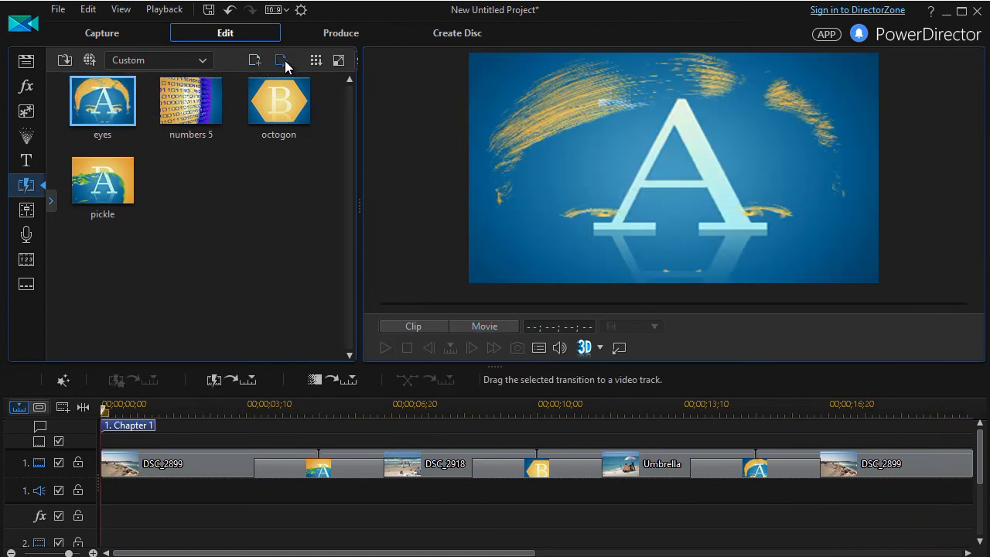
Turn on Invert transition area for the eyes transition and save it
{"action": "left_click", "coordinate": [284, 60]}
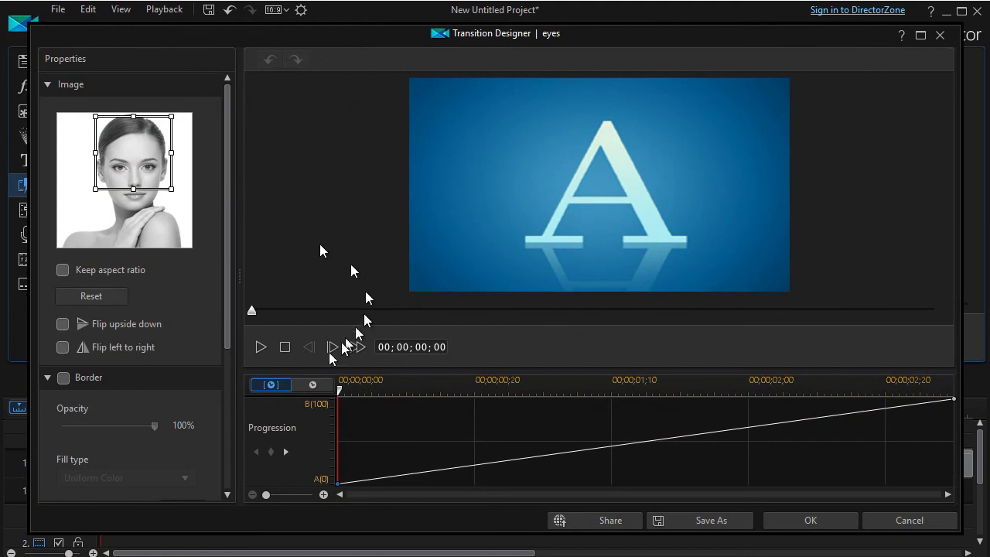
{"action": "left_click_drag", "start_coordinate": [227, 309], "coordinate": [226, 450]}
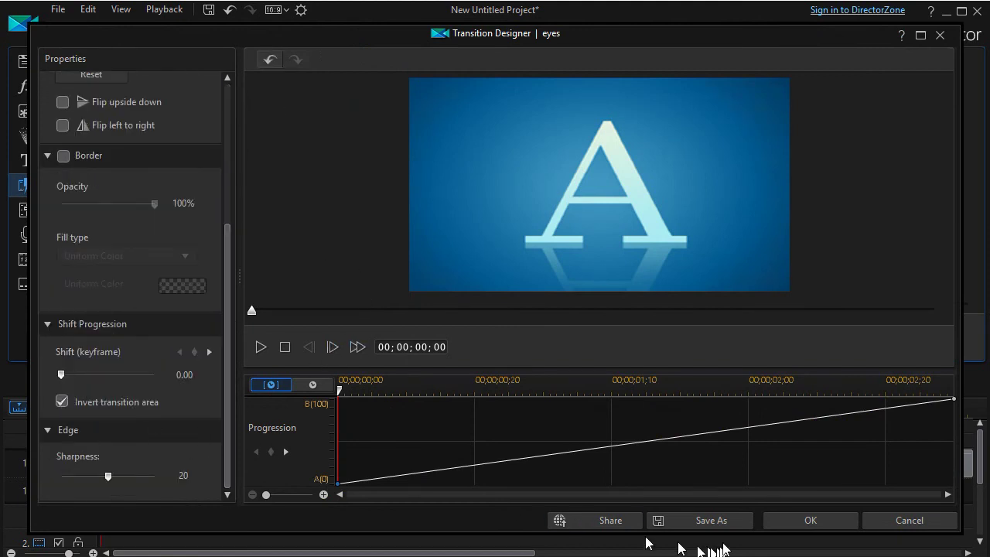
{"action": "left_click", "coordinate": [808, 521]}
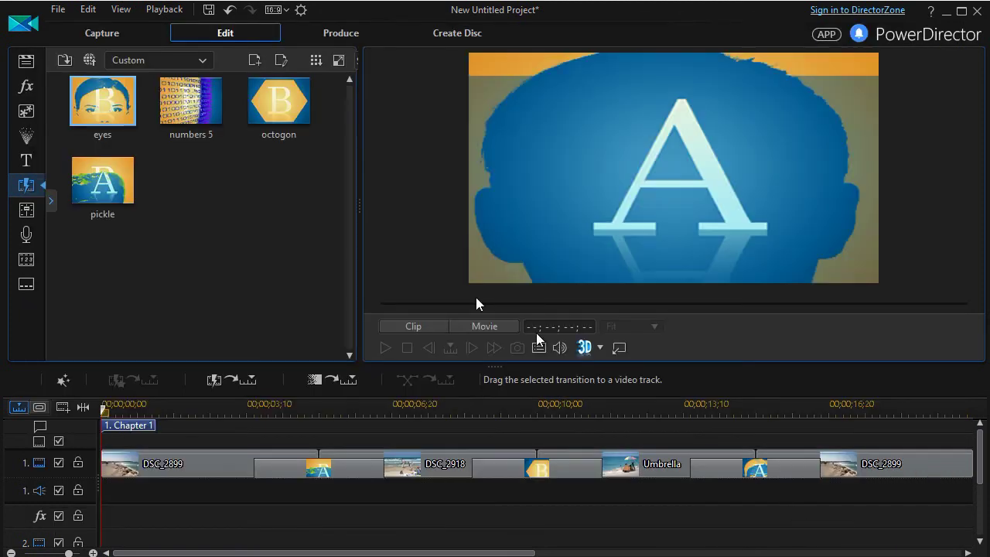
Swap the Umbrella–DSC_2899 transition for the inverted eyes version and play the movie
{"action": "left_click", "coordinate": [761, 468]}
{"action": "left_click_drag", "start_coordinate": [102, 100], "coordinate": [749, 468]}
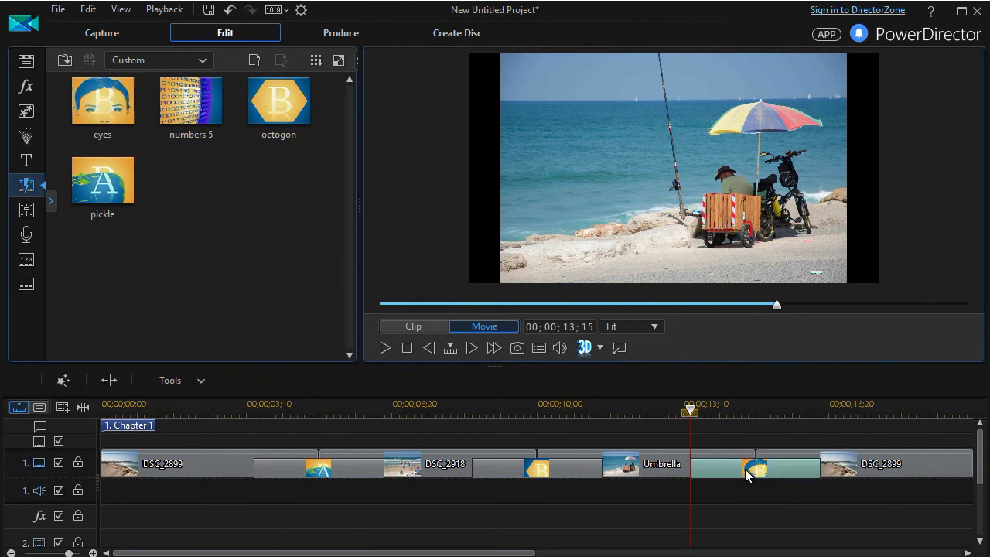
{"action": "left_click", "coordinate": [691, 415]}
{"action": "key", "text": "space"}
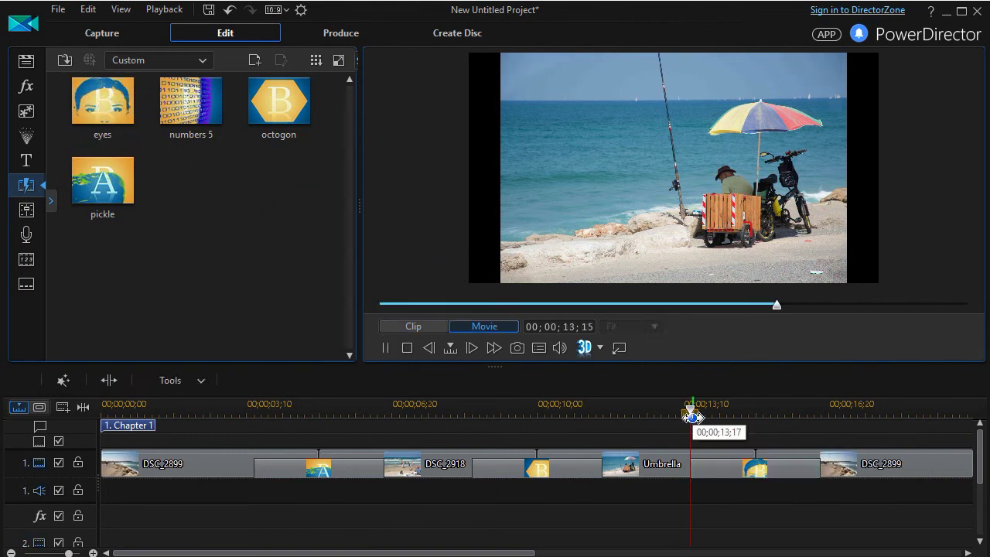